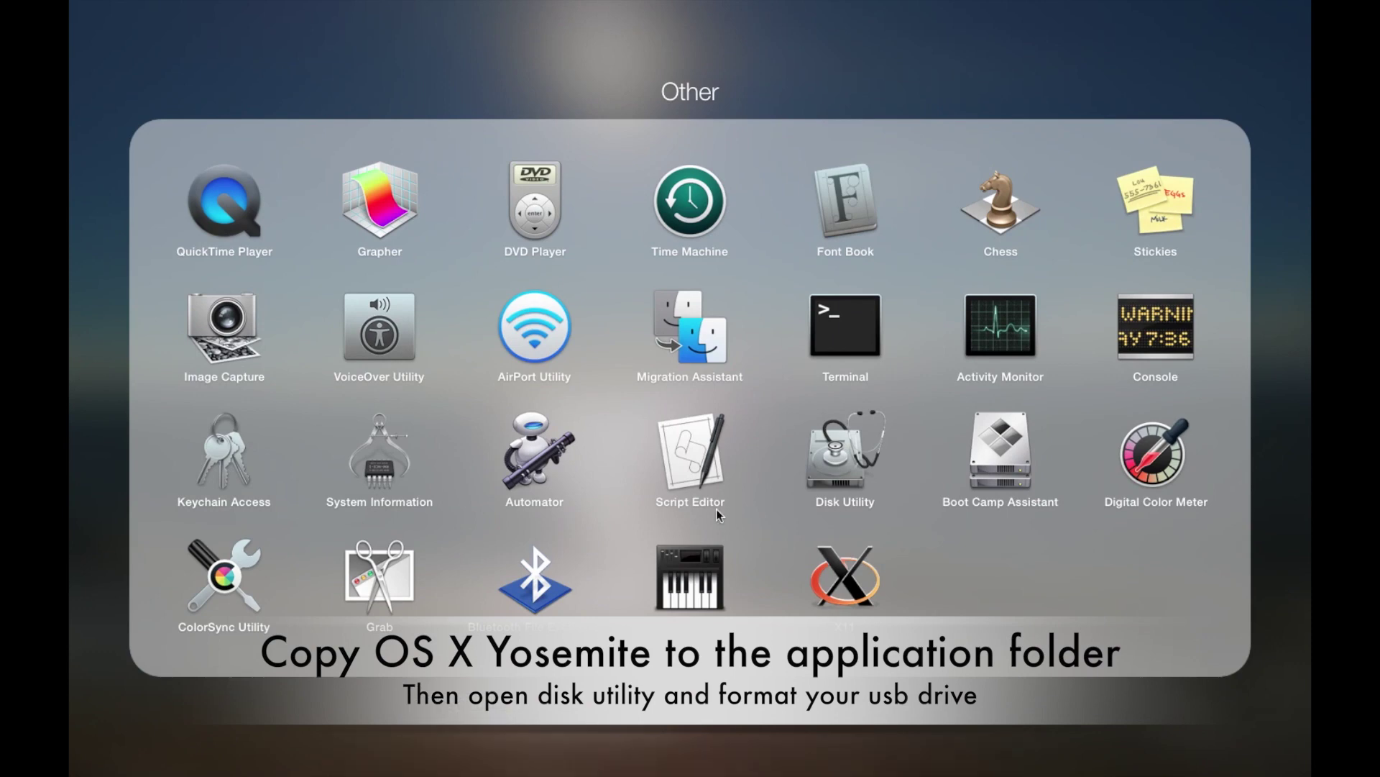
Open Disk Utility and set the 16.01 GB Toshiba USB drive to a 1 Partition layout in Mac OS Extended (Journaled) format.
{"action": "left_click", "coordinate": [847, 463]}
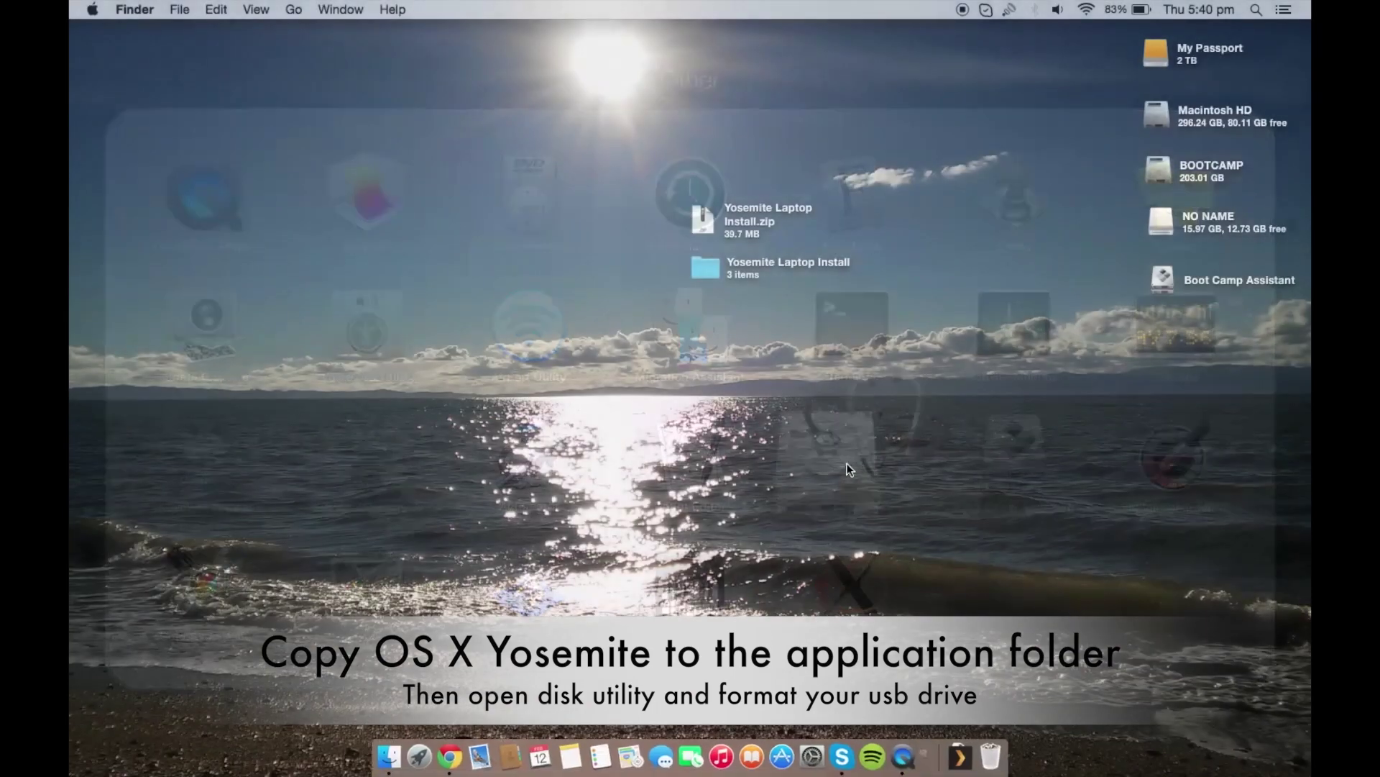
{"action": "left_click_drag", "start_coordinate": [872, 201], "coordinate": [541, 130]}
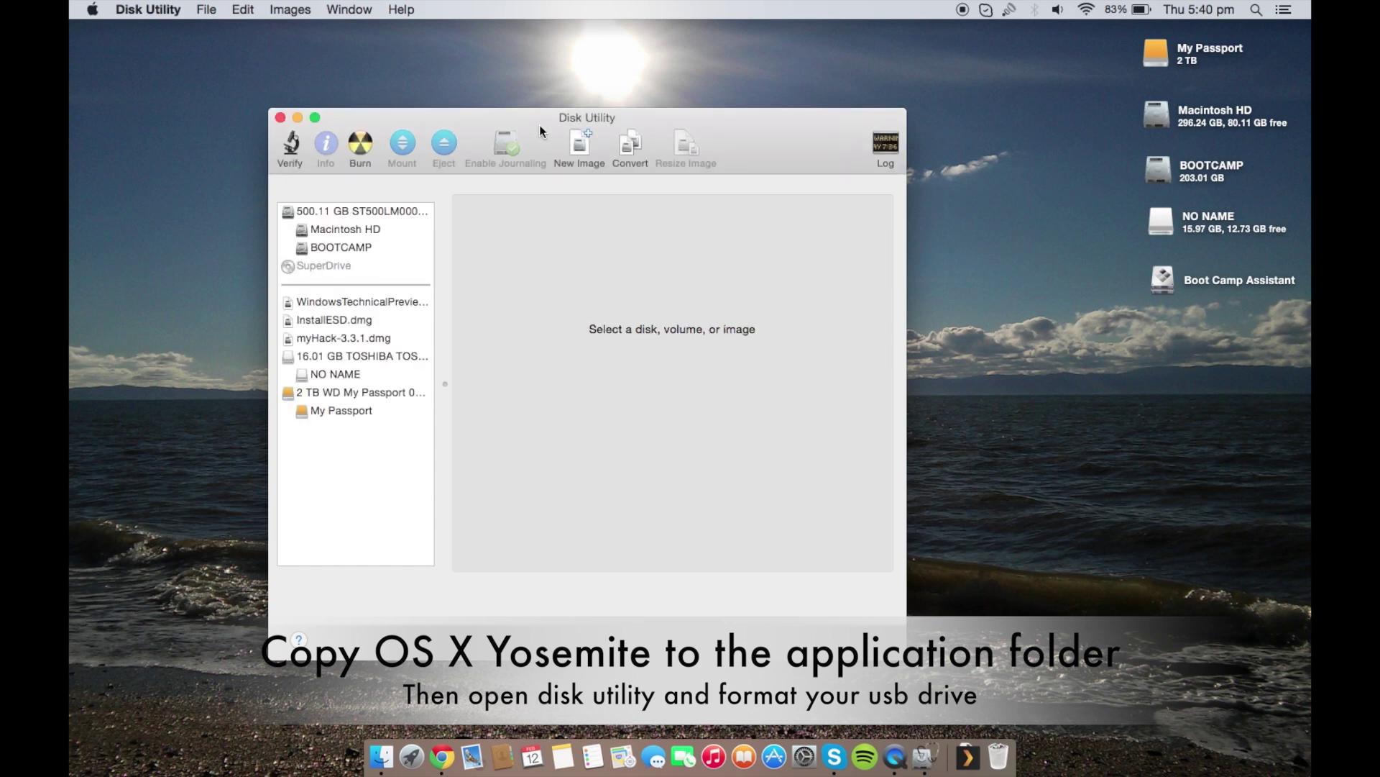
{"action": "left_click", "coordinate": [363, 356]}
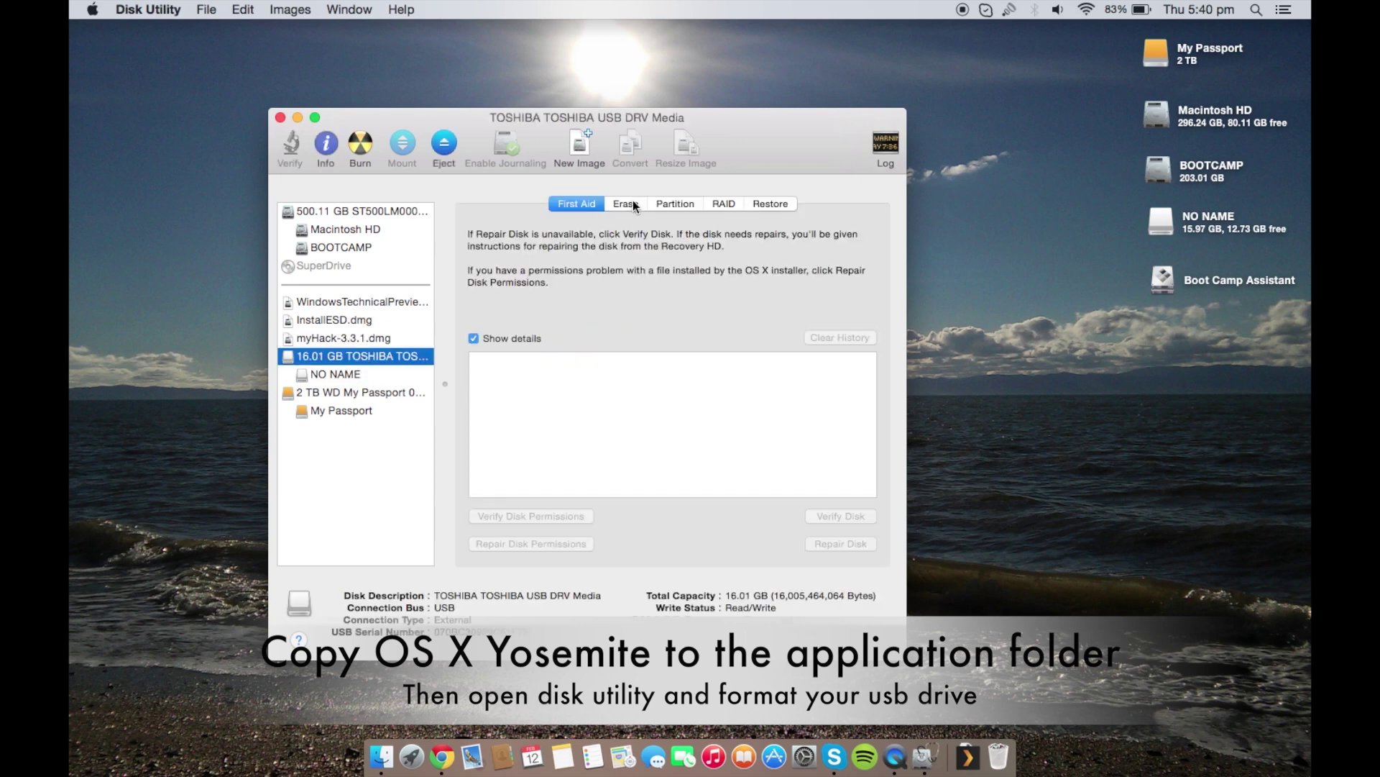
{"action": "left_click", "coordinate": [673, 205]}
{"action": "left_click", "coordinate": [580, 257]}
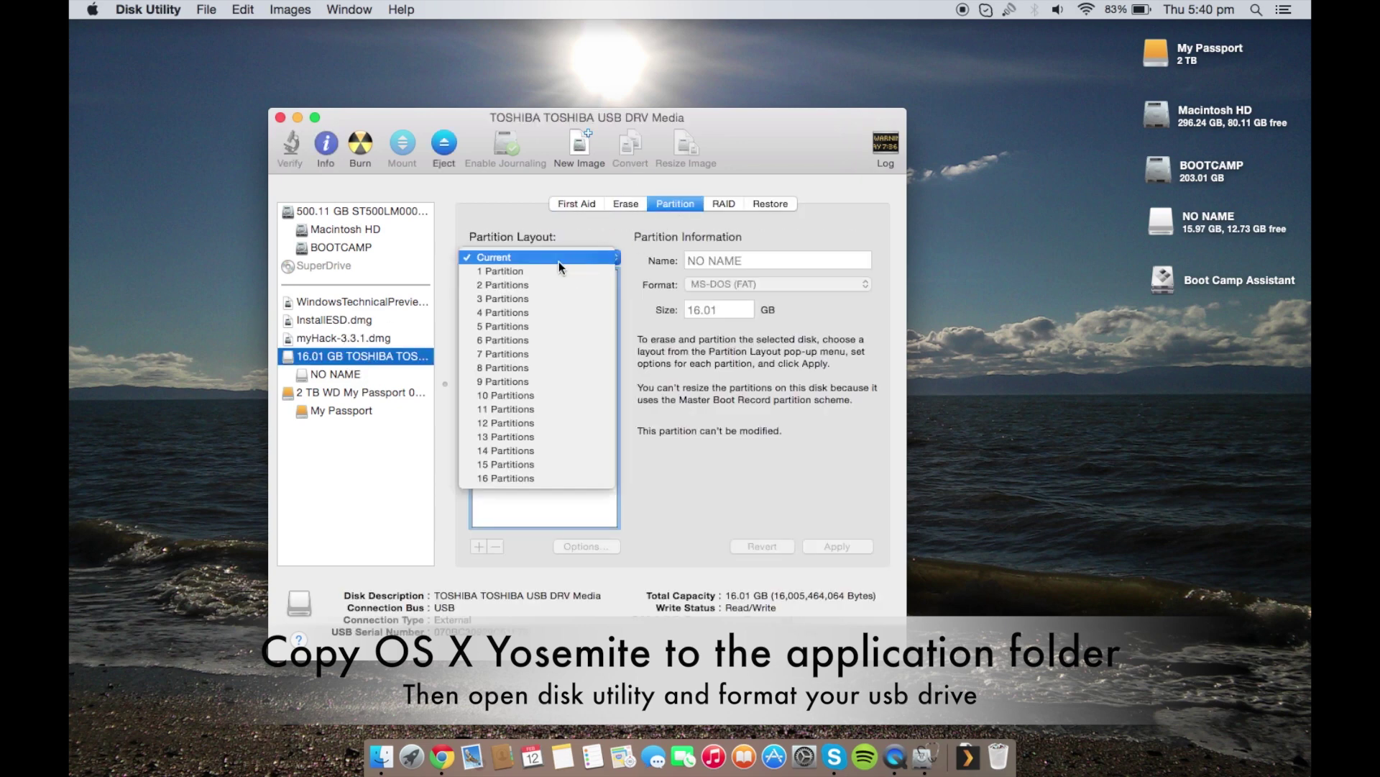
{"action": "left_click", "coordinate": [552, 269]}
{"action": "left_click", "coordinate": [775, 288]}
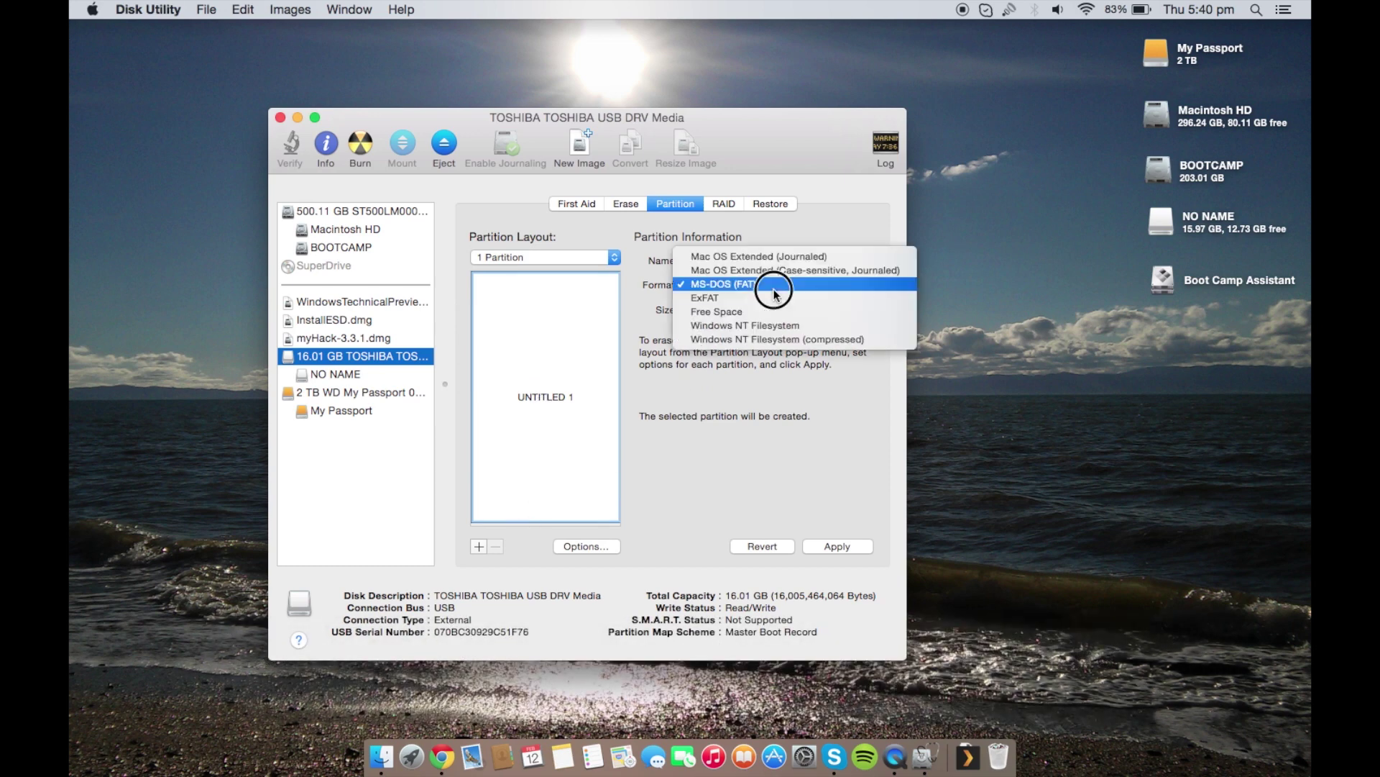
{"action": "left_click", "coordinate": [779, 261]}
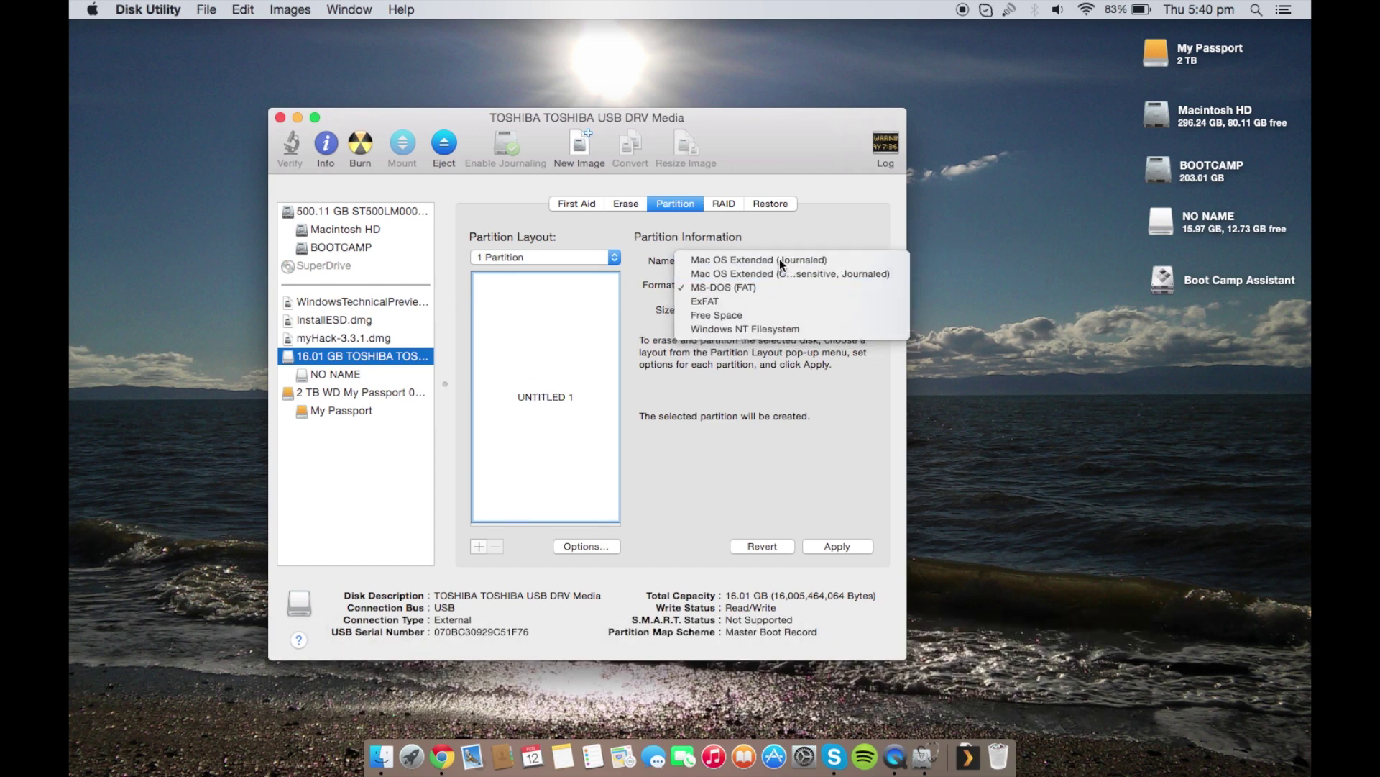
Set the USB drive's partition scheme to GUID Partition Table.
{"action": "left_click", "coordinate": [584, 547]}
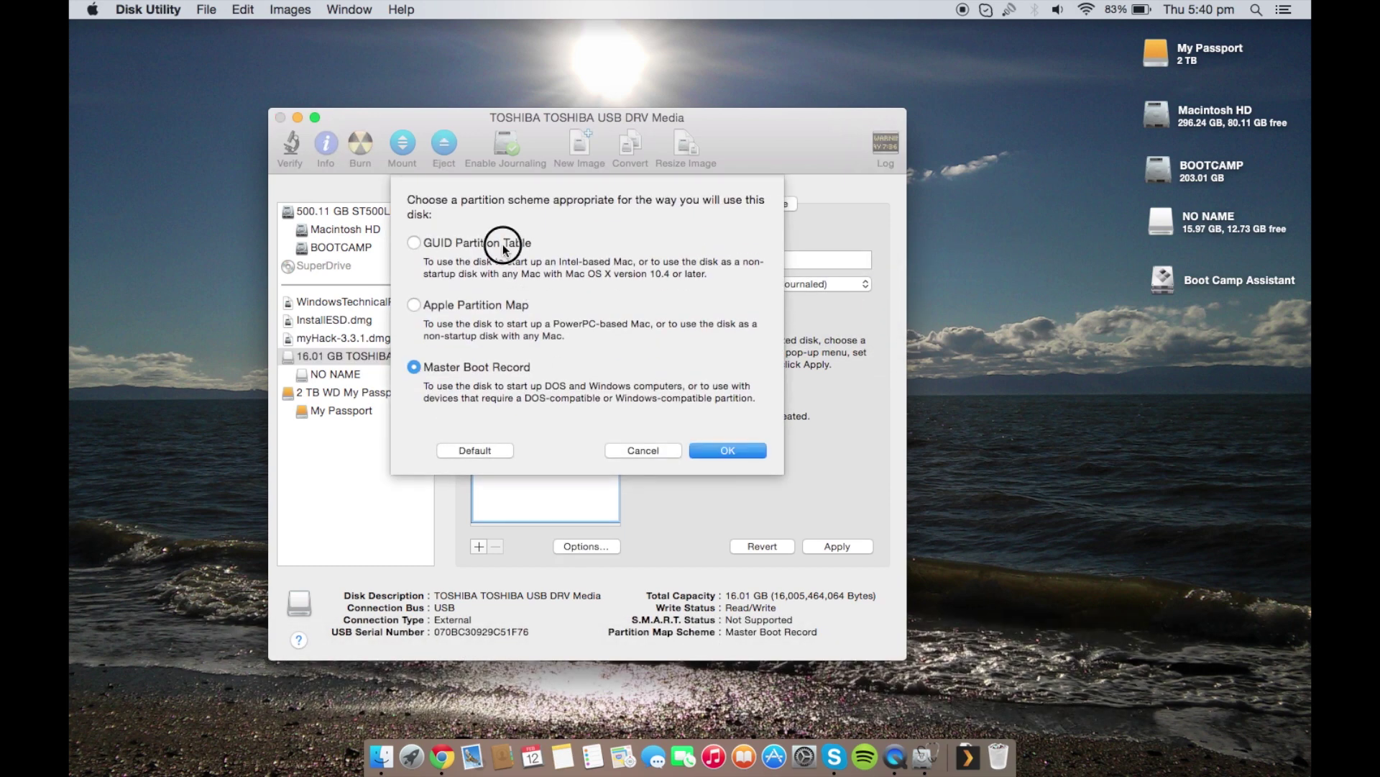
{"action": "left_click", "coordinate": [504, 246]}
{"action": "left_click", "coordinate": [741, 451]}
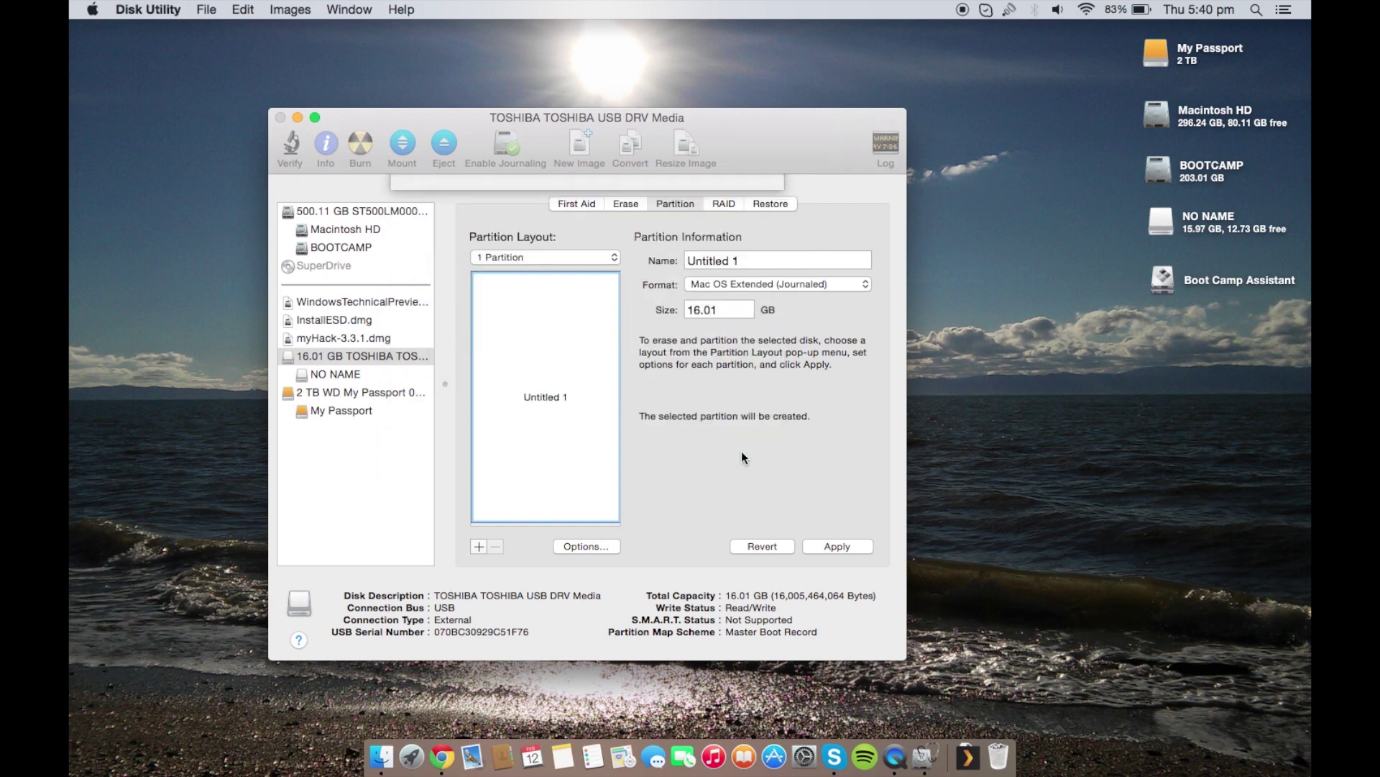
Name the new partition Yosemite, partition the USB drive with these settings, and close Disk Utility.
{"action": "left_click_drag", "start_coordinate": [745, 261], "coordinate": [568, 236]}
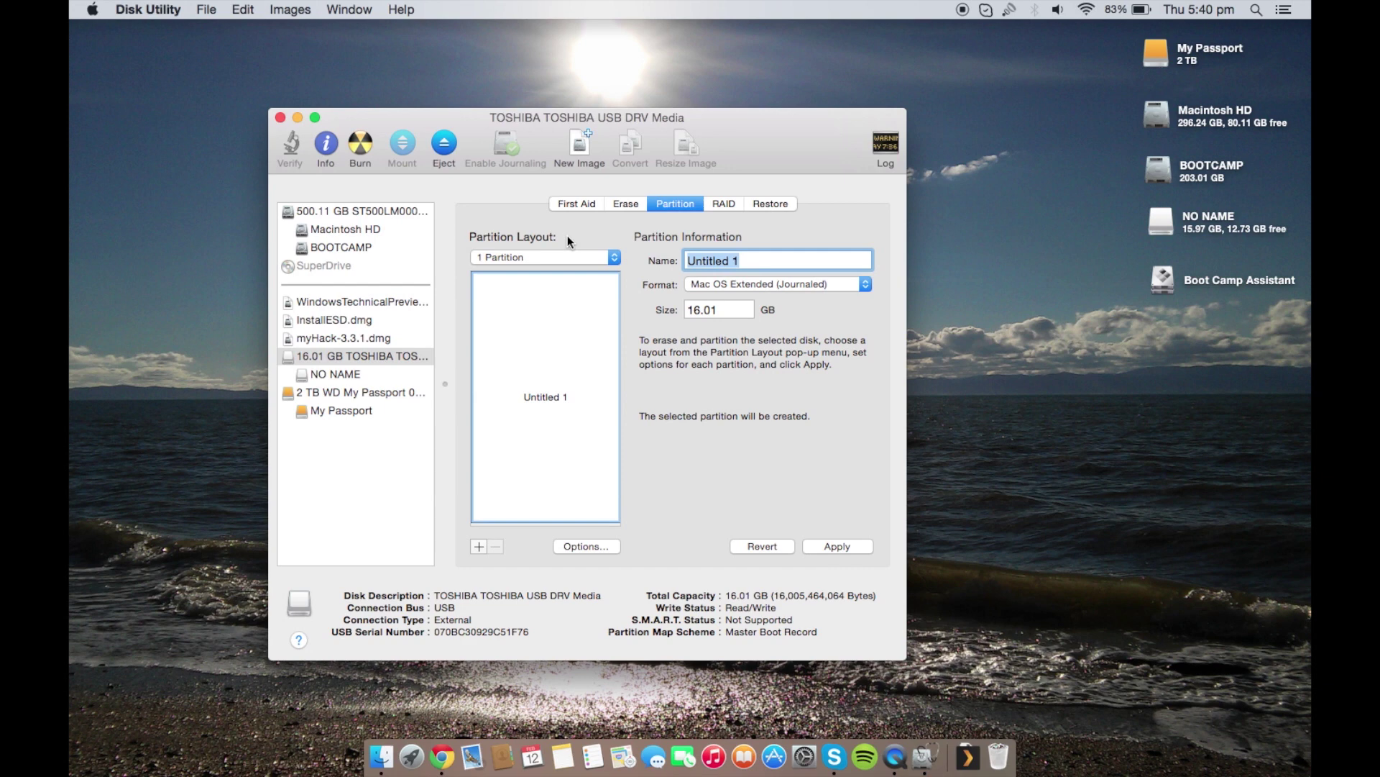
{"action": "type", "text": "Yosemite"}
{"action": "left_click", "coordinate": [827, 549]}
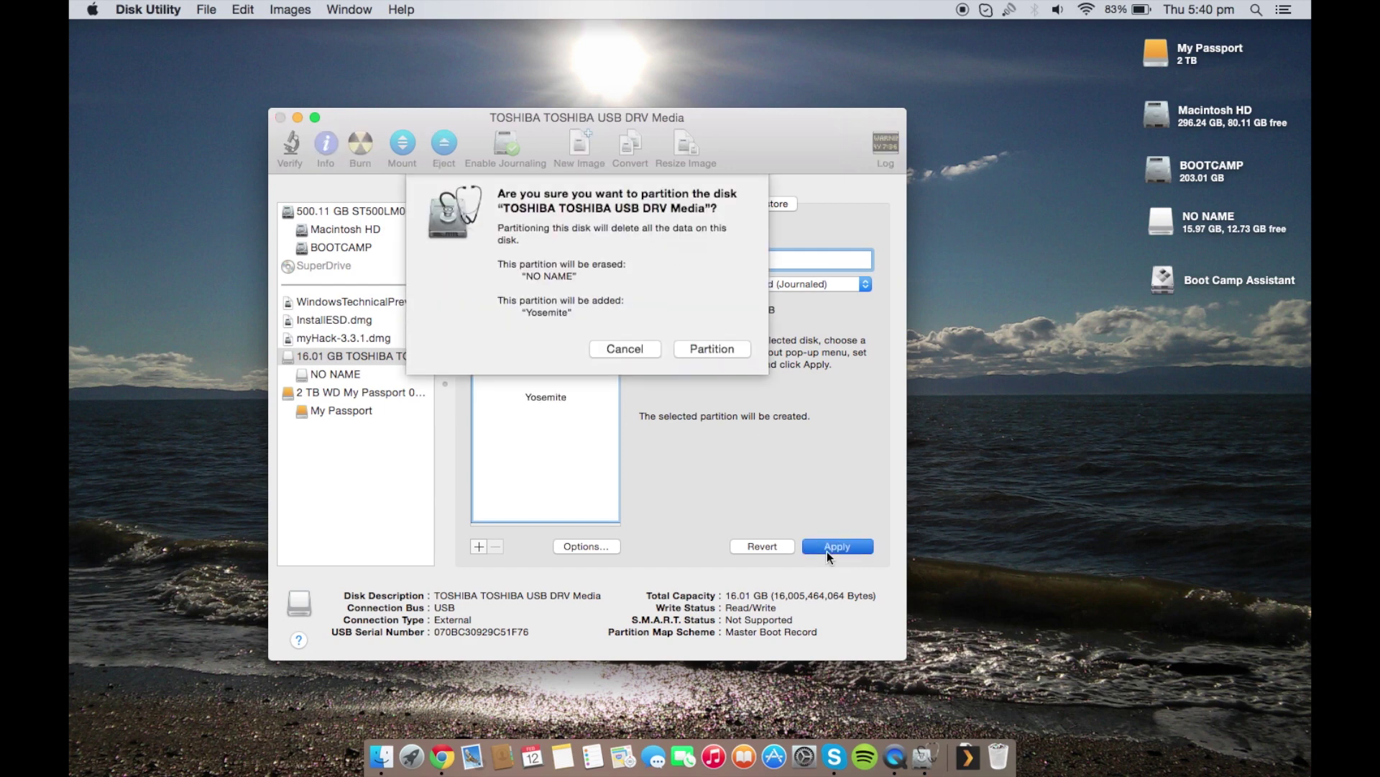
{"action": "left_click", "coordinate": [701, 352]}
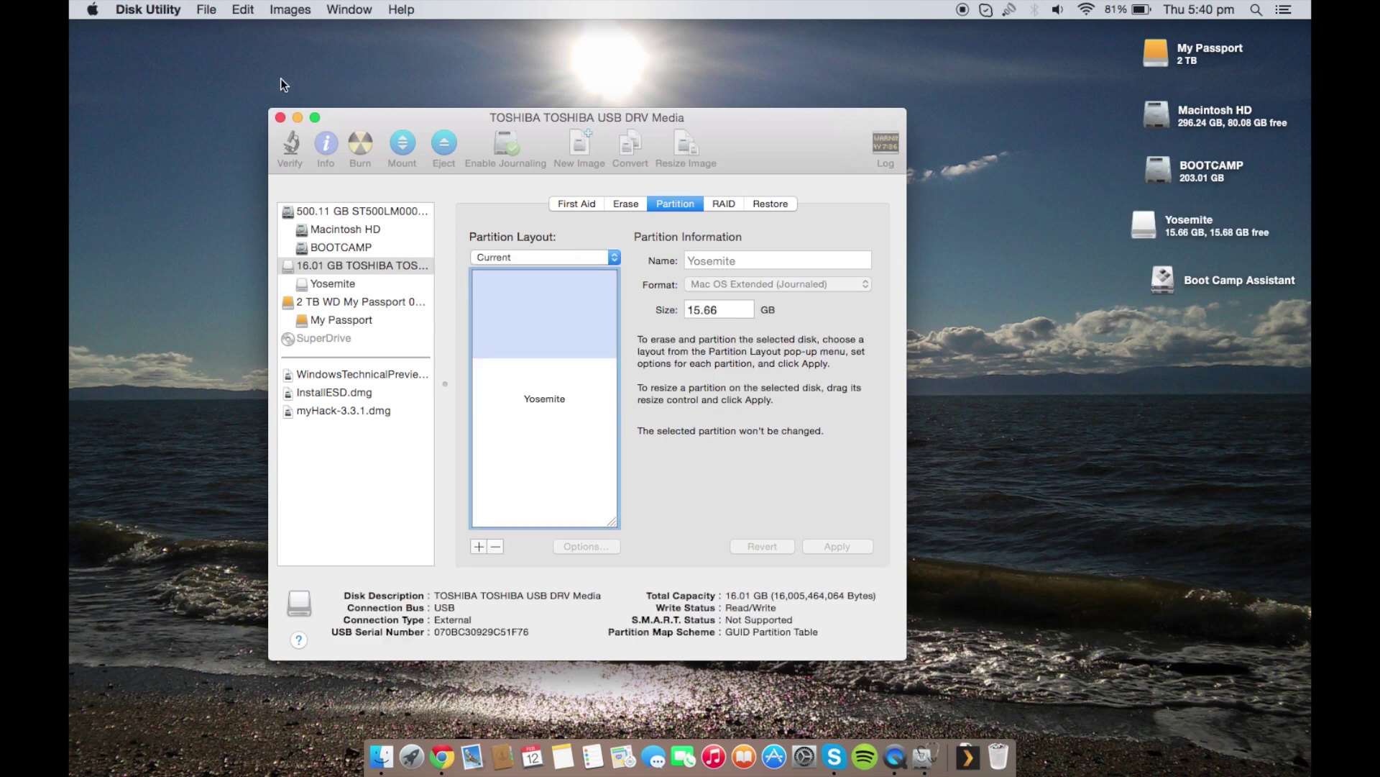
{"action": "left_click", "coordinate": [280, 118]}
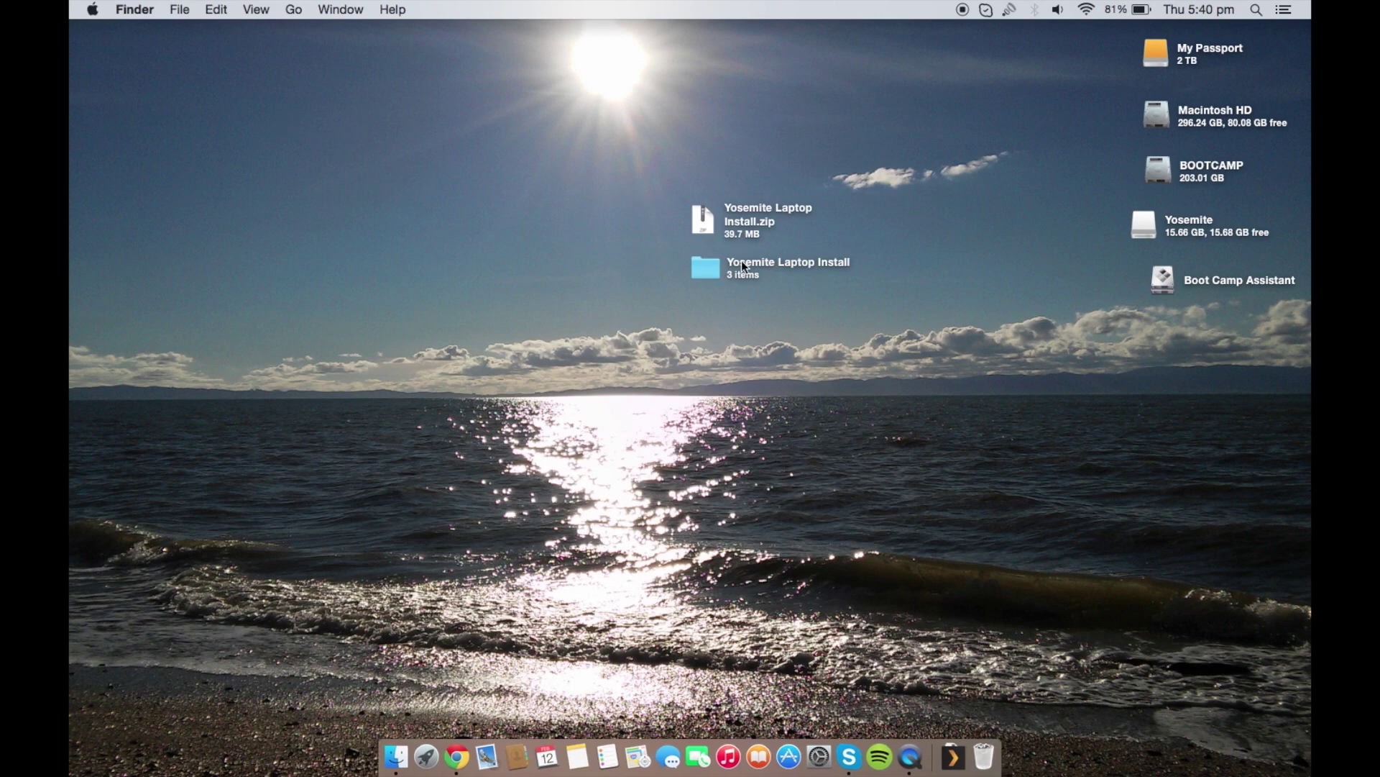
Open the Yosemite Laptop Install folder on the desktop and launch UniBeast from it.
{"action": "double_click", "coordinate": [740, 262]}
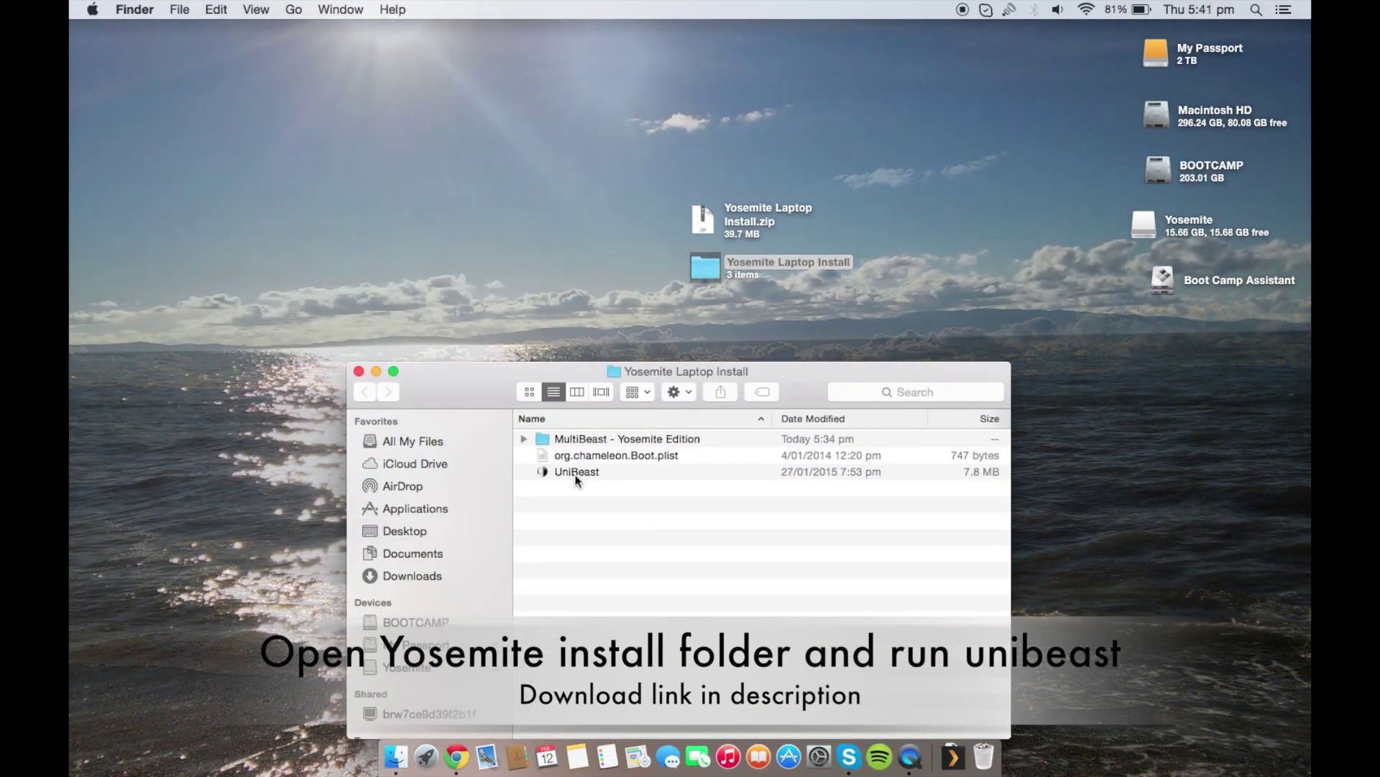
{"action": "double_click", "coordinate": [575, 473]}
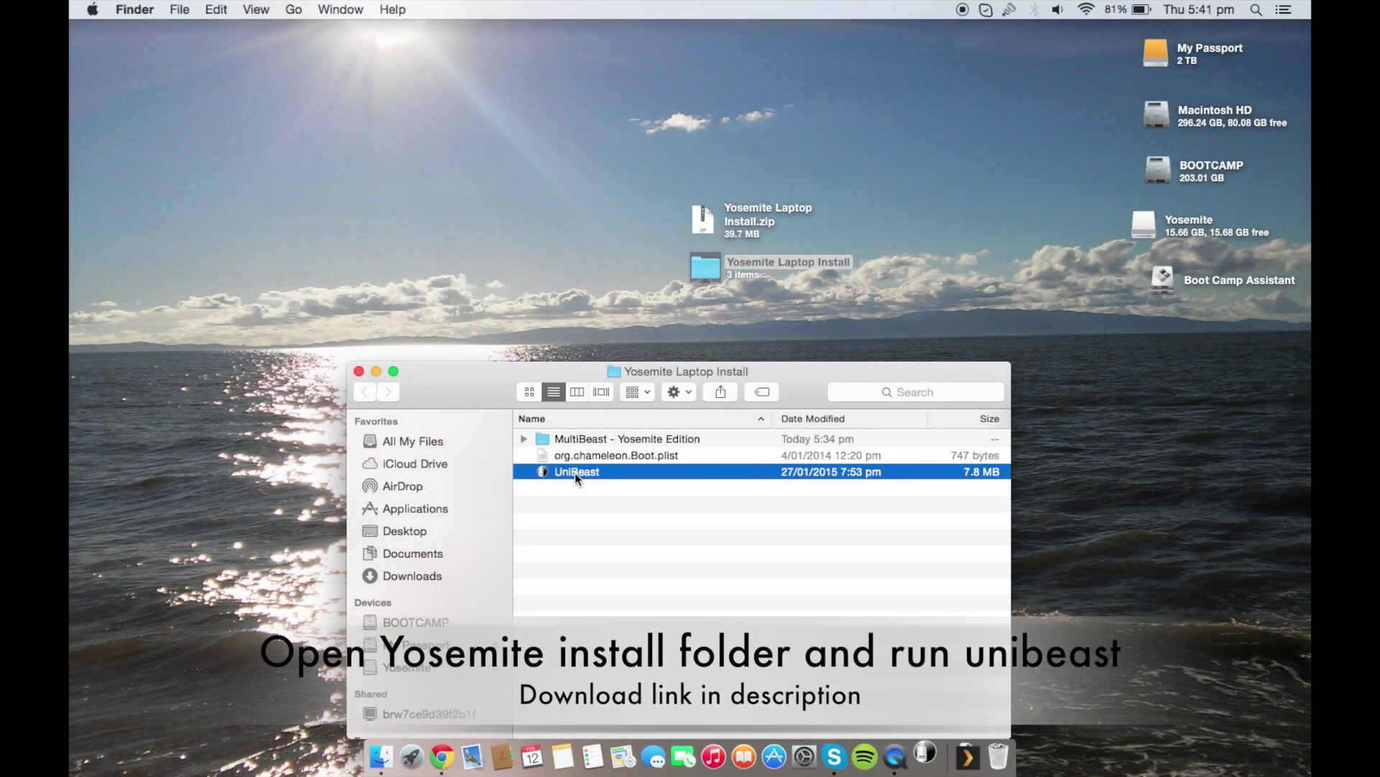
{"action": "left_click", "coordinate": [853, 279]}
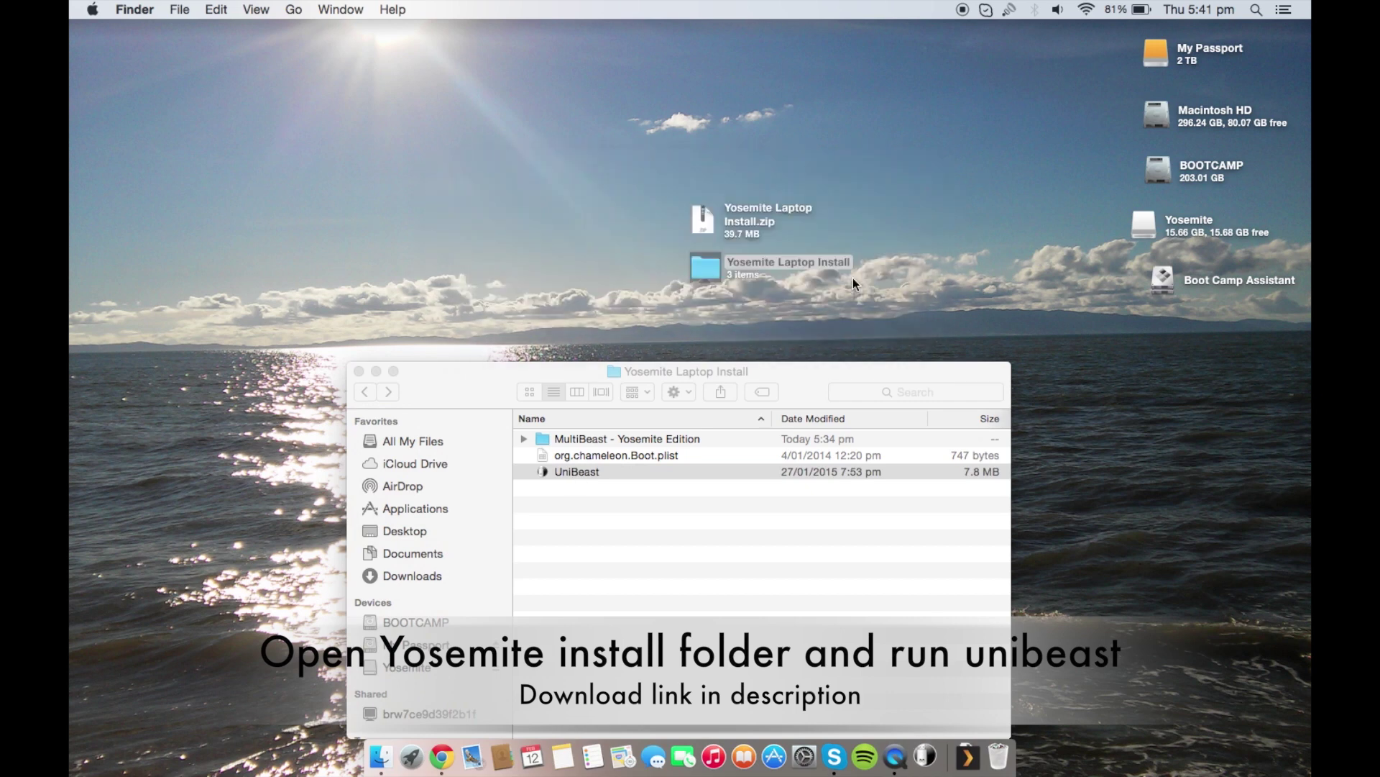
{"action": "left_click", "coordinate": [844, 186]}
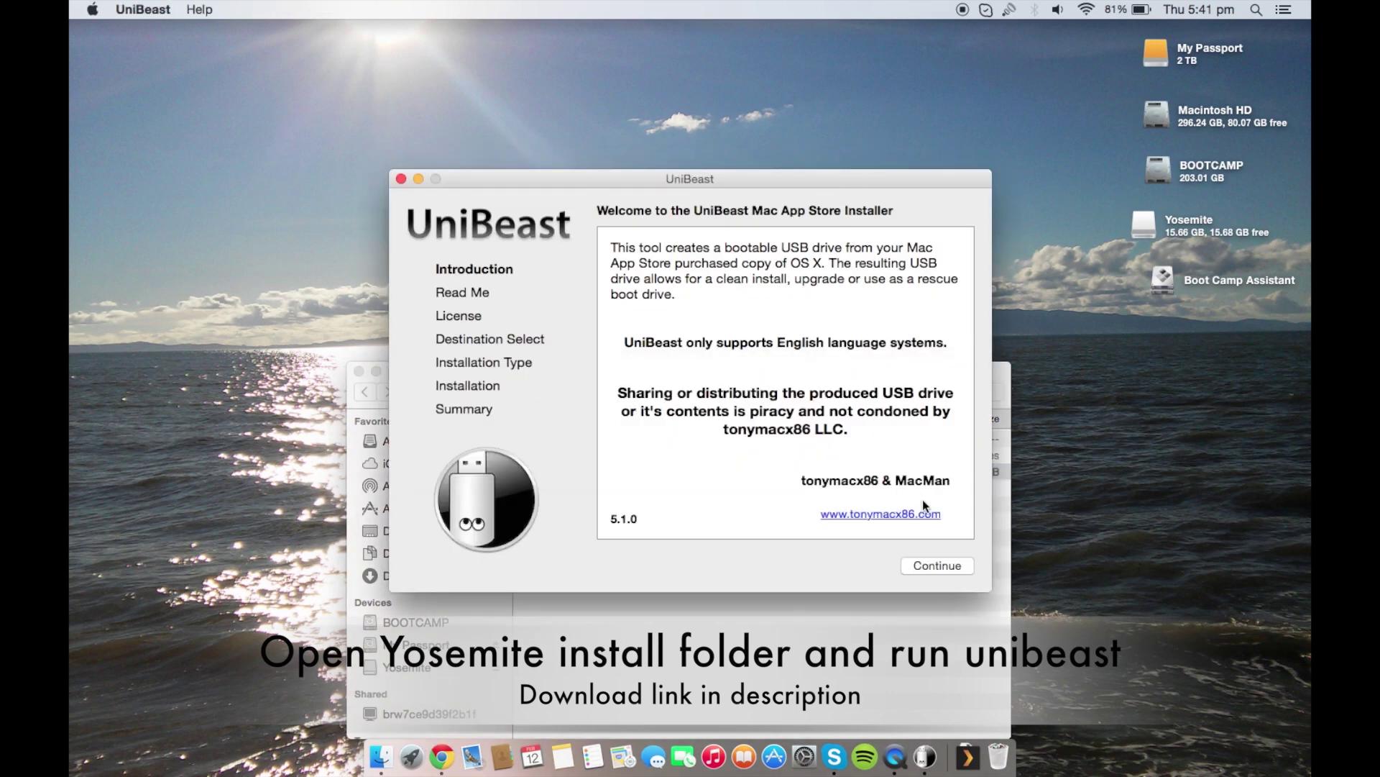
Proceed through the UniBeast introduction and read-me pages and agree to the software license.
{"action": "left_click", "coordinate": [938, 568]}
{"action": "left_click", "coordinate": [938, 568]}
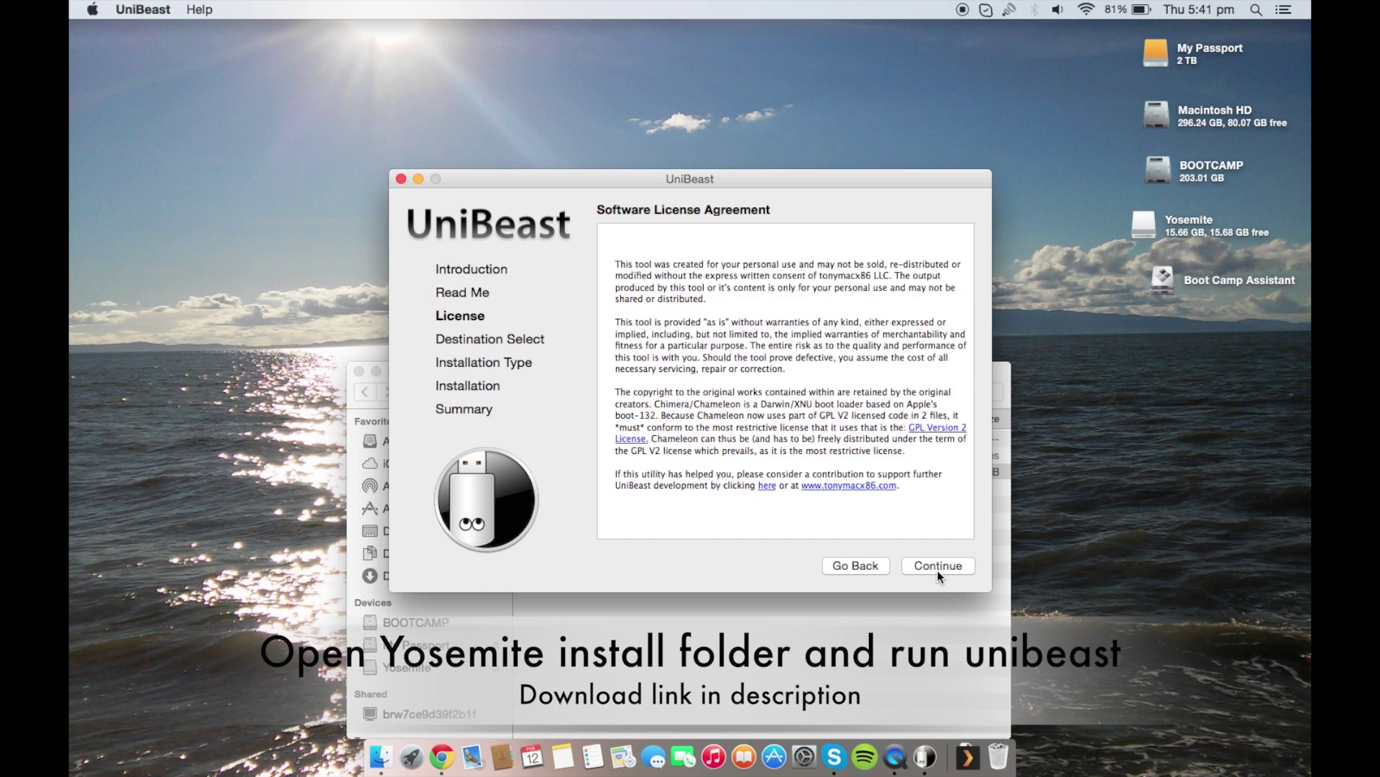
{"action": "left_click", "coordinate": [937, 568]}
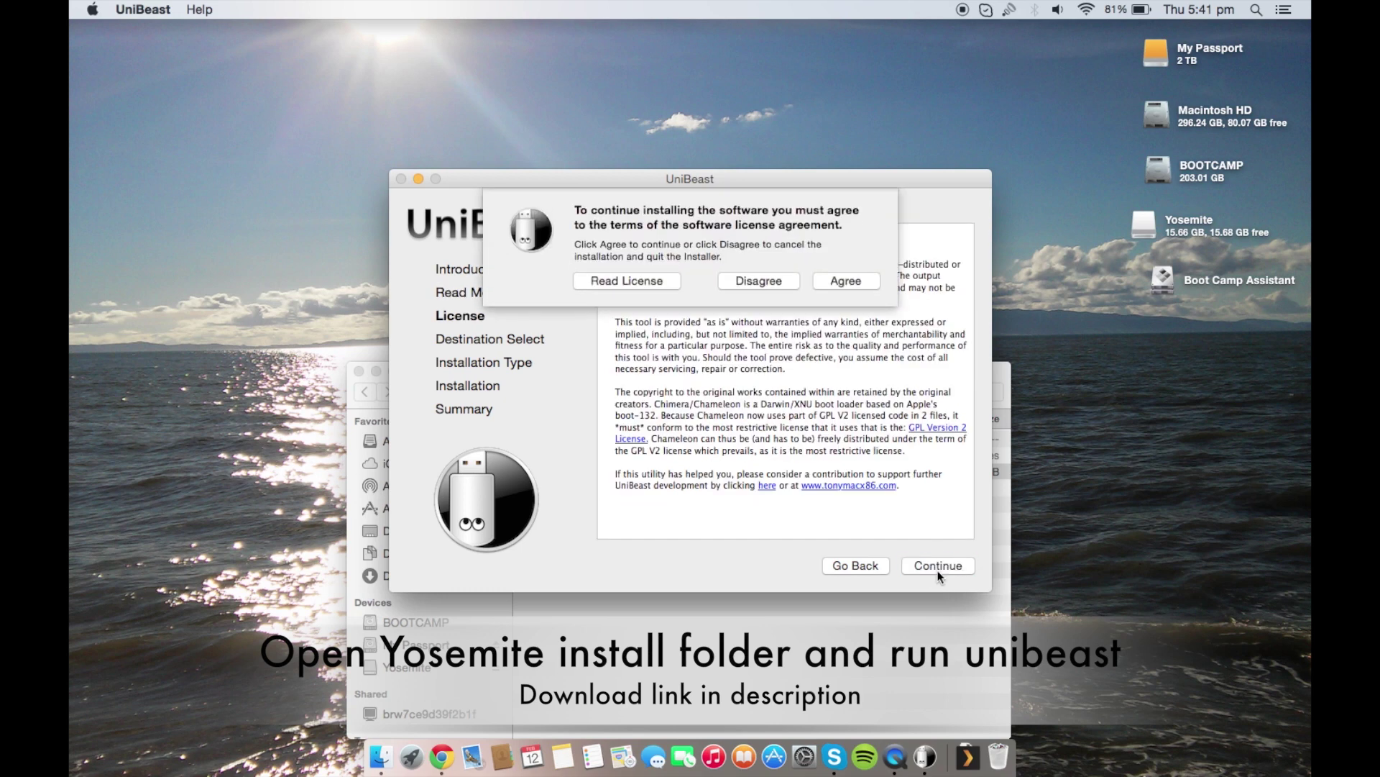
{"action": "left_click", "coordinate": [848, 283]}
Choose the Yosemite USB drive as the destination and Yosemite as the OS installation.
{"action": "left_click", "coordinate": [730, 327]}
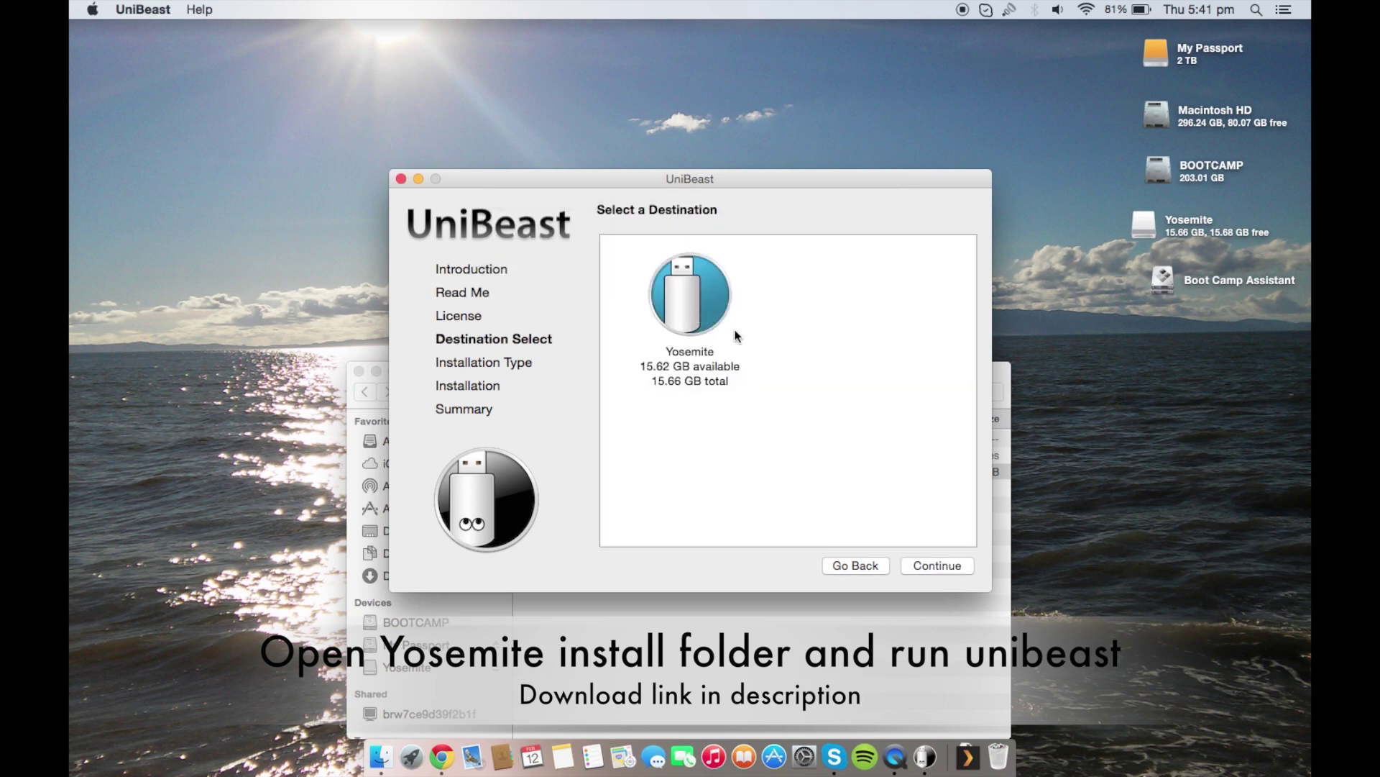
{"action": "left_click", "coordinate": [929, 567]}
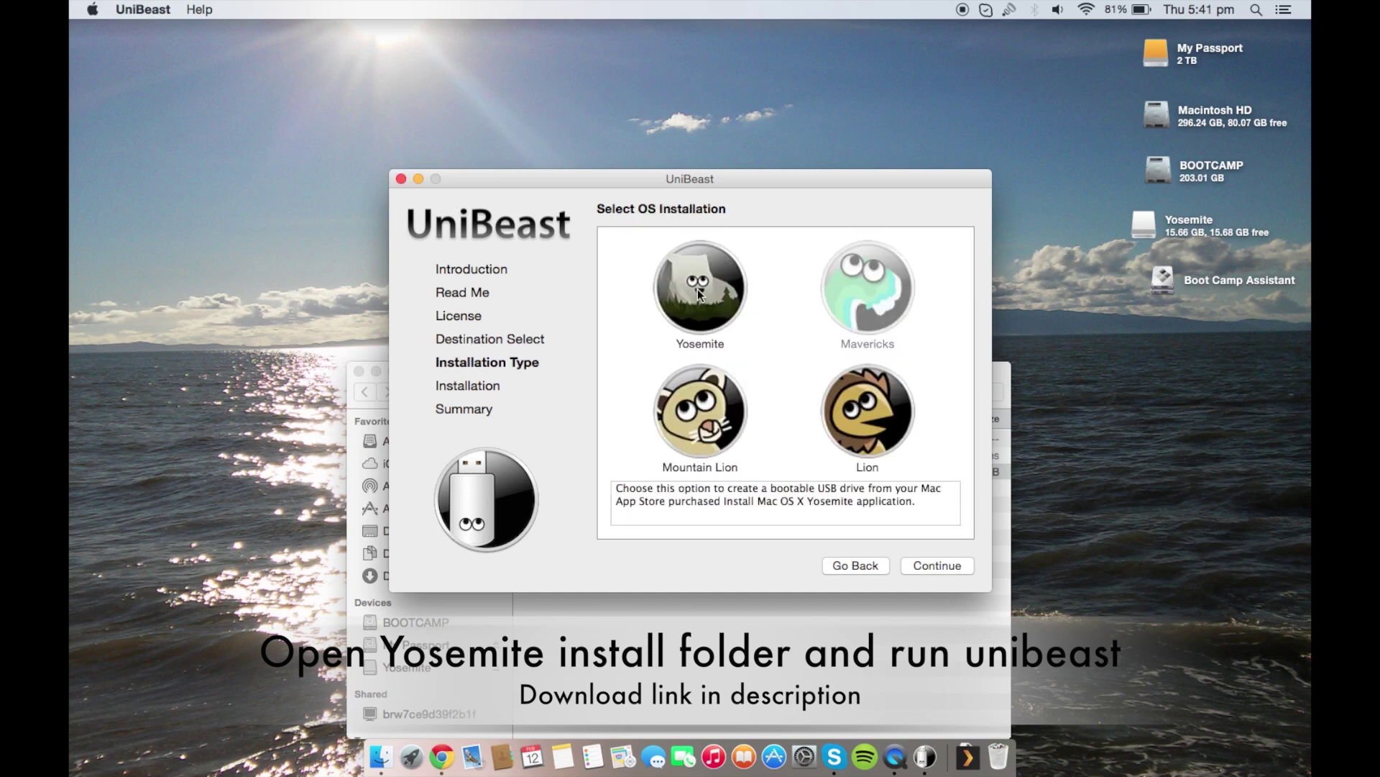
{"action": "left_click", "coordinate": [960, 567]}
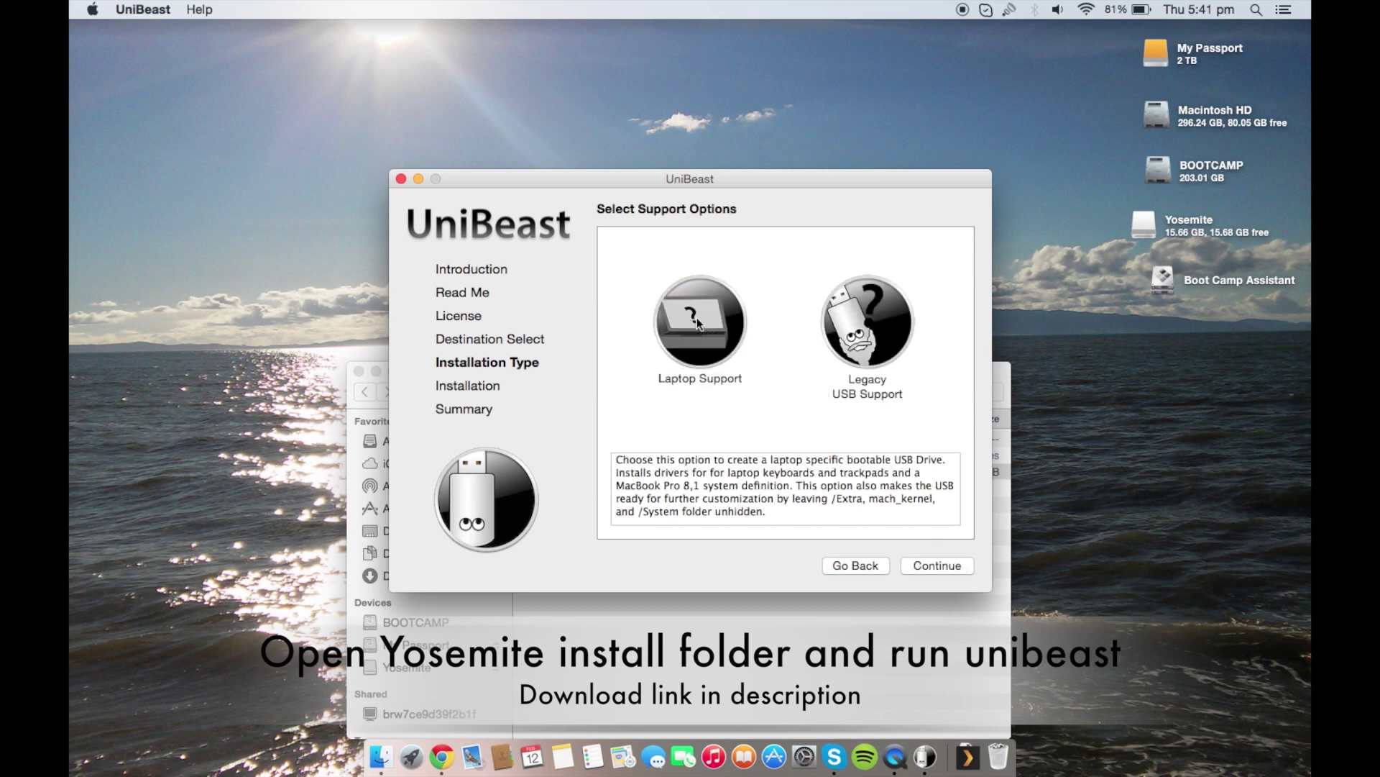
Continue without Laptop Support or Legacy USB Support, accept the verified options, and start the installation.
{"action": "mouse_move", "coordinate": [676, 325]}
{"action": "left_click", "coordinate": [954, 568]}
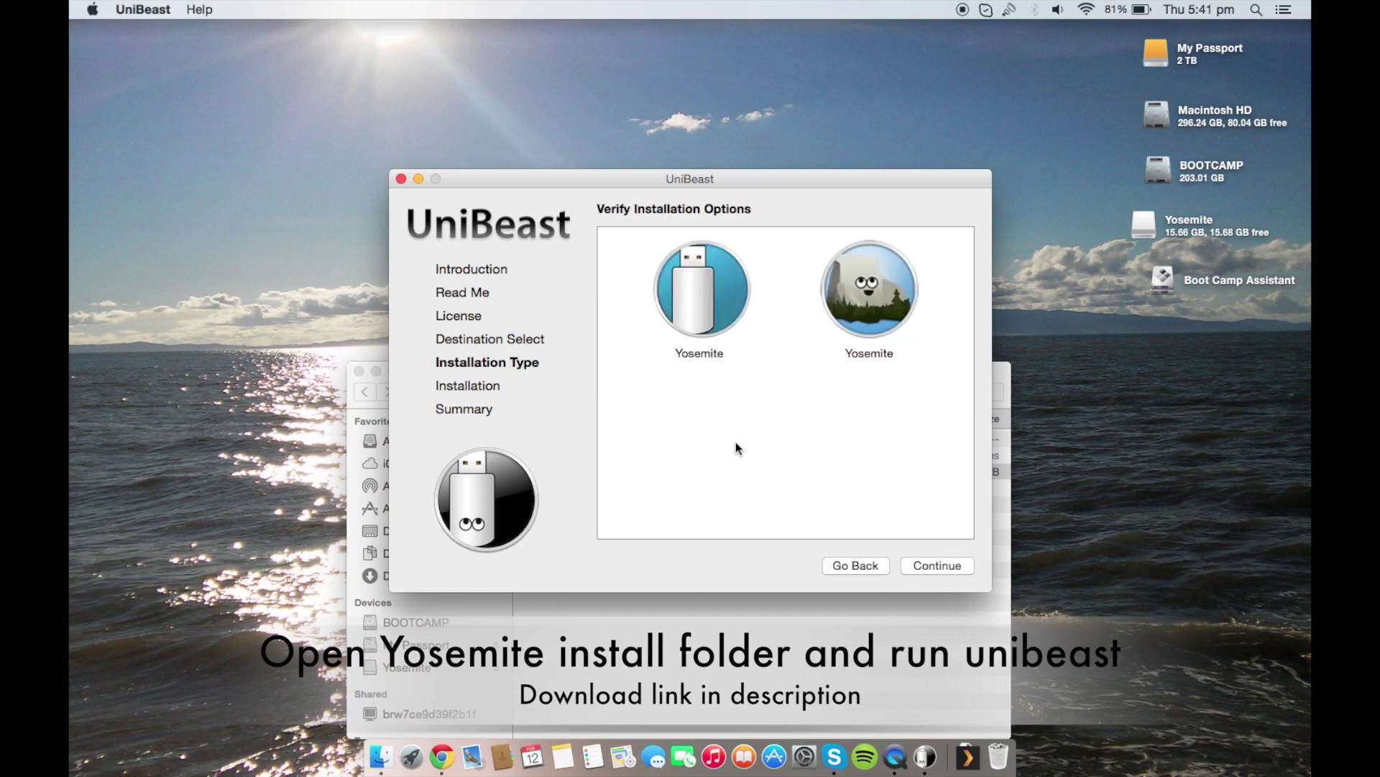
{"action": "left_click", "coordinate": [944, 559]}
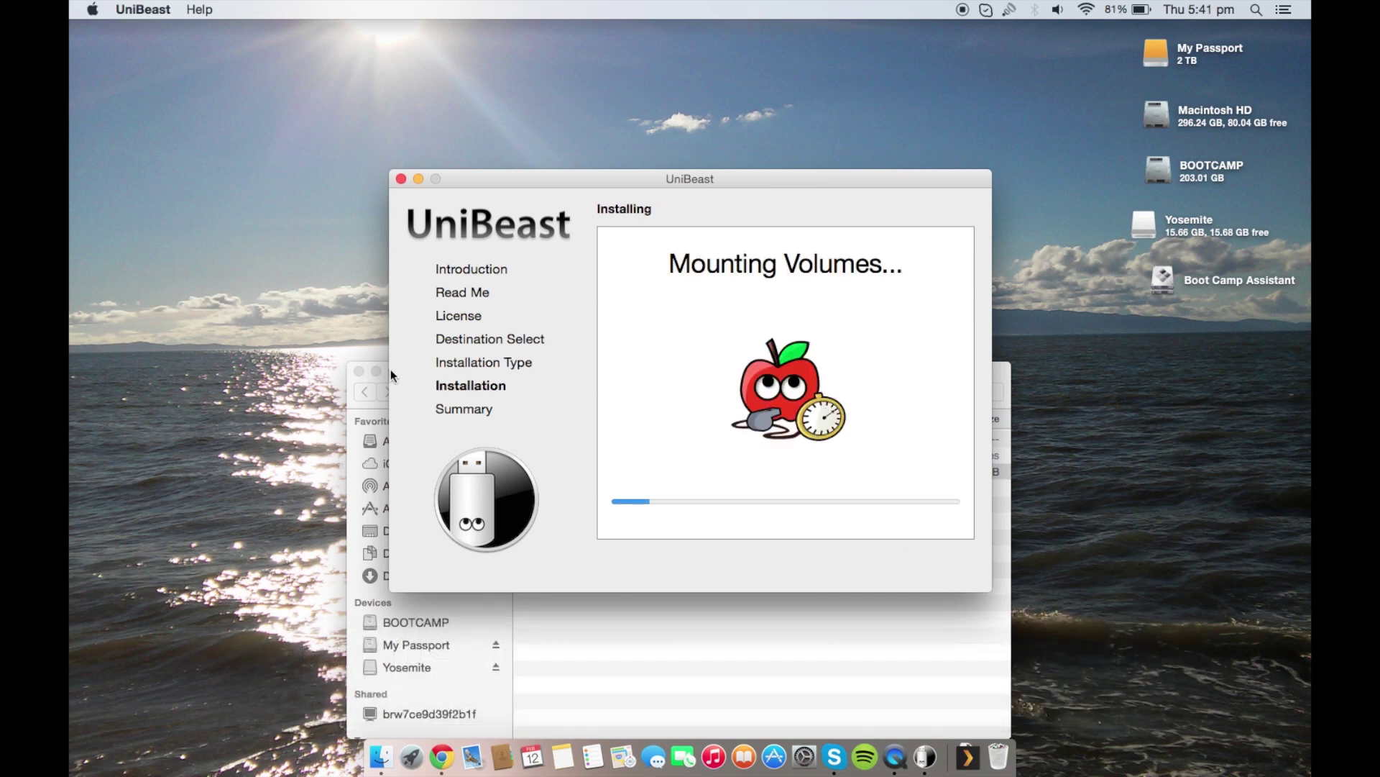
Close the Yosemite Laptop Install folder window and, once the installation is done, the UniBeast window.
{"action": "left_click", "coordinate": [352, 382]}
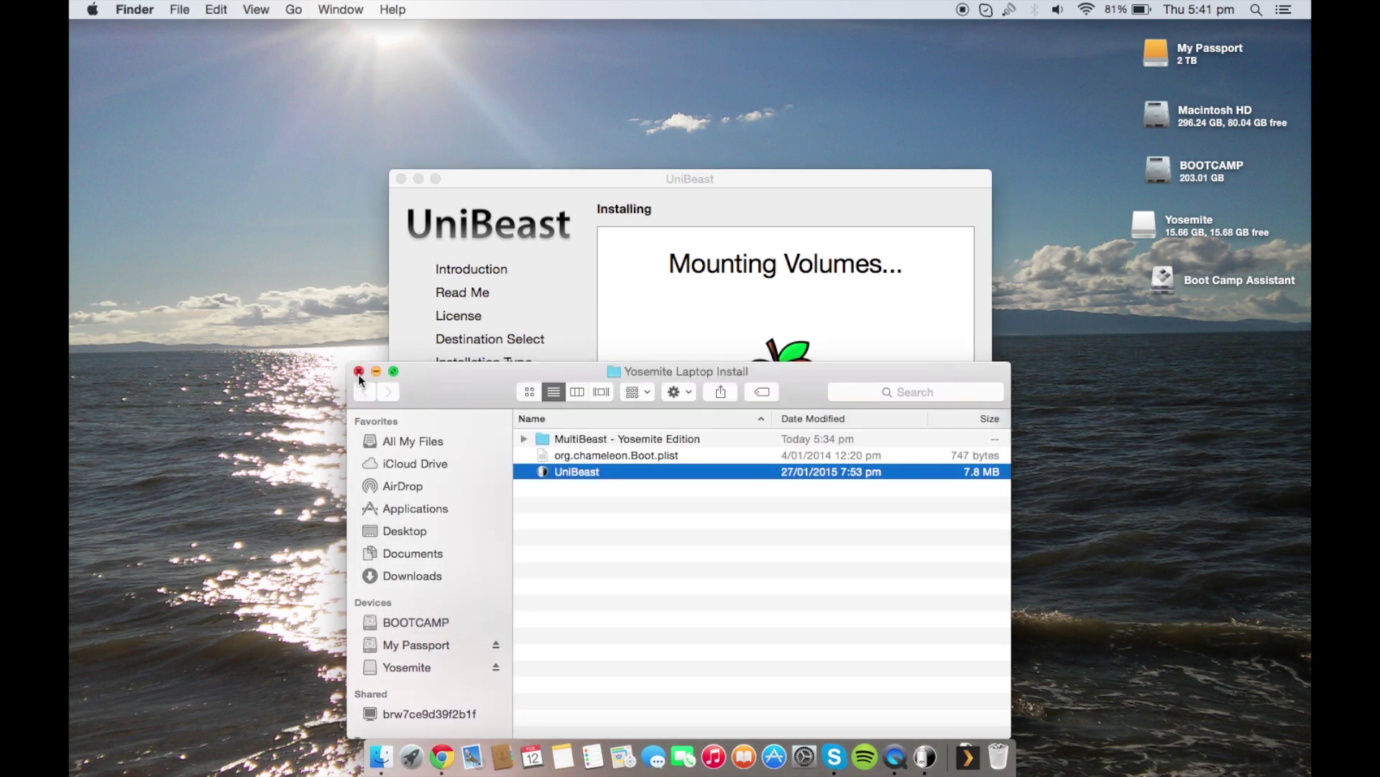
{"action": "left_click", "coordinate": [359, 372]}
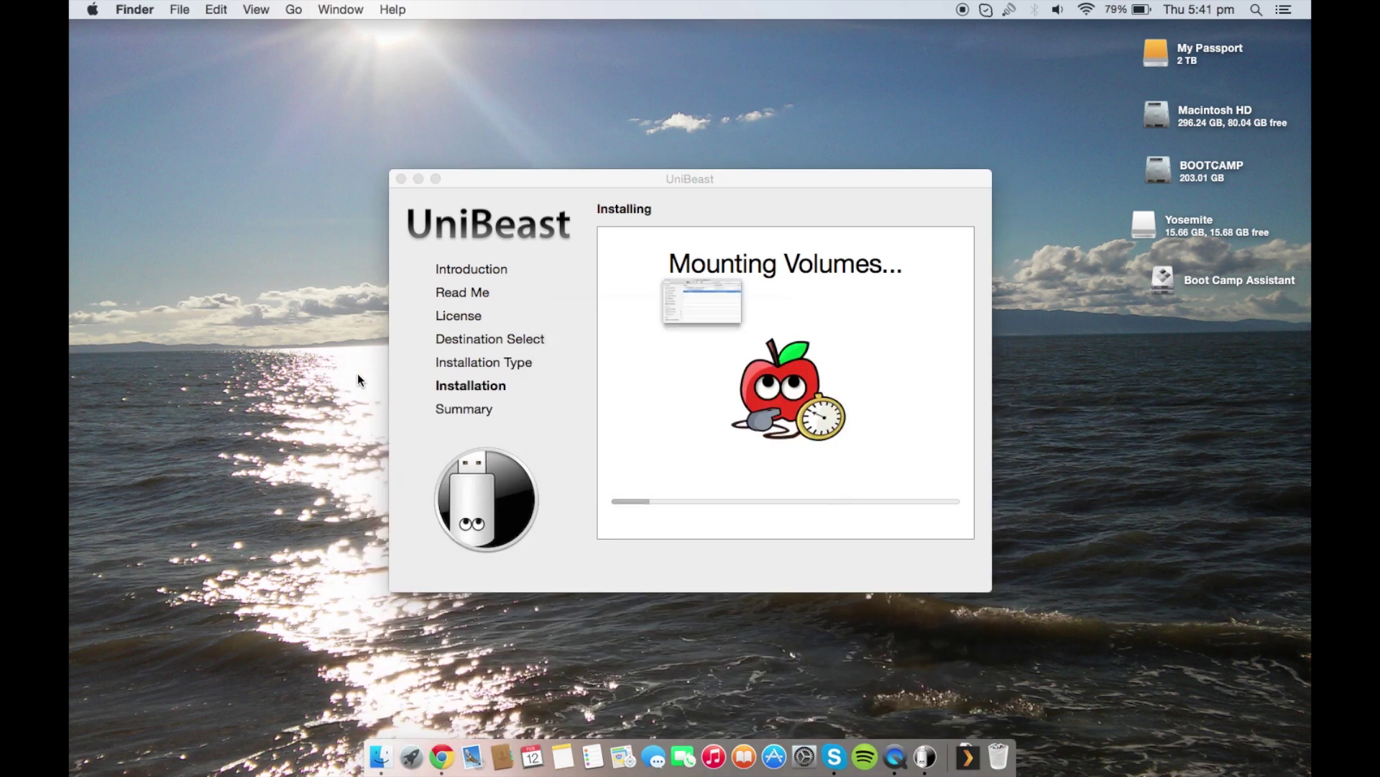
{"action": "left_click", "coordinate": [858, 186]}
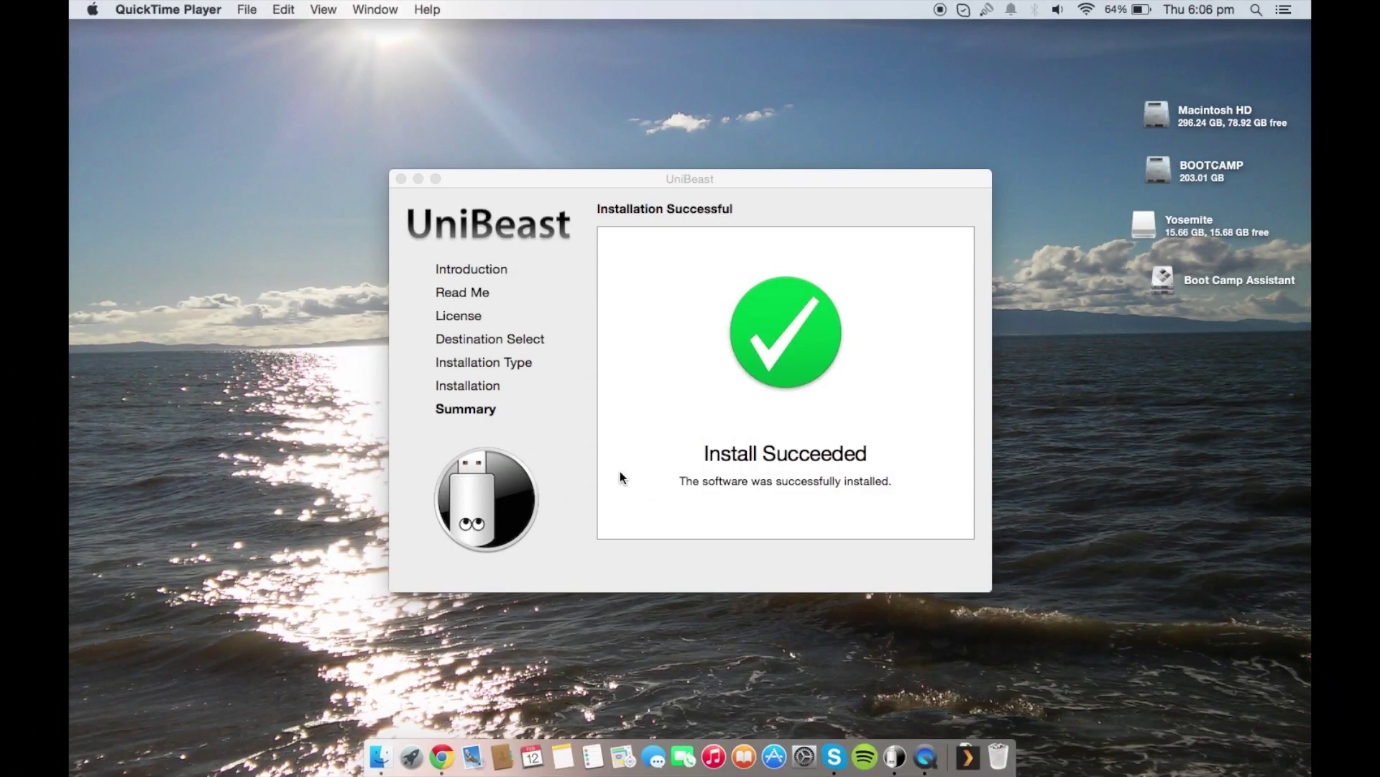
{"action": "left_click", "coordinate": [400, 180]}
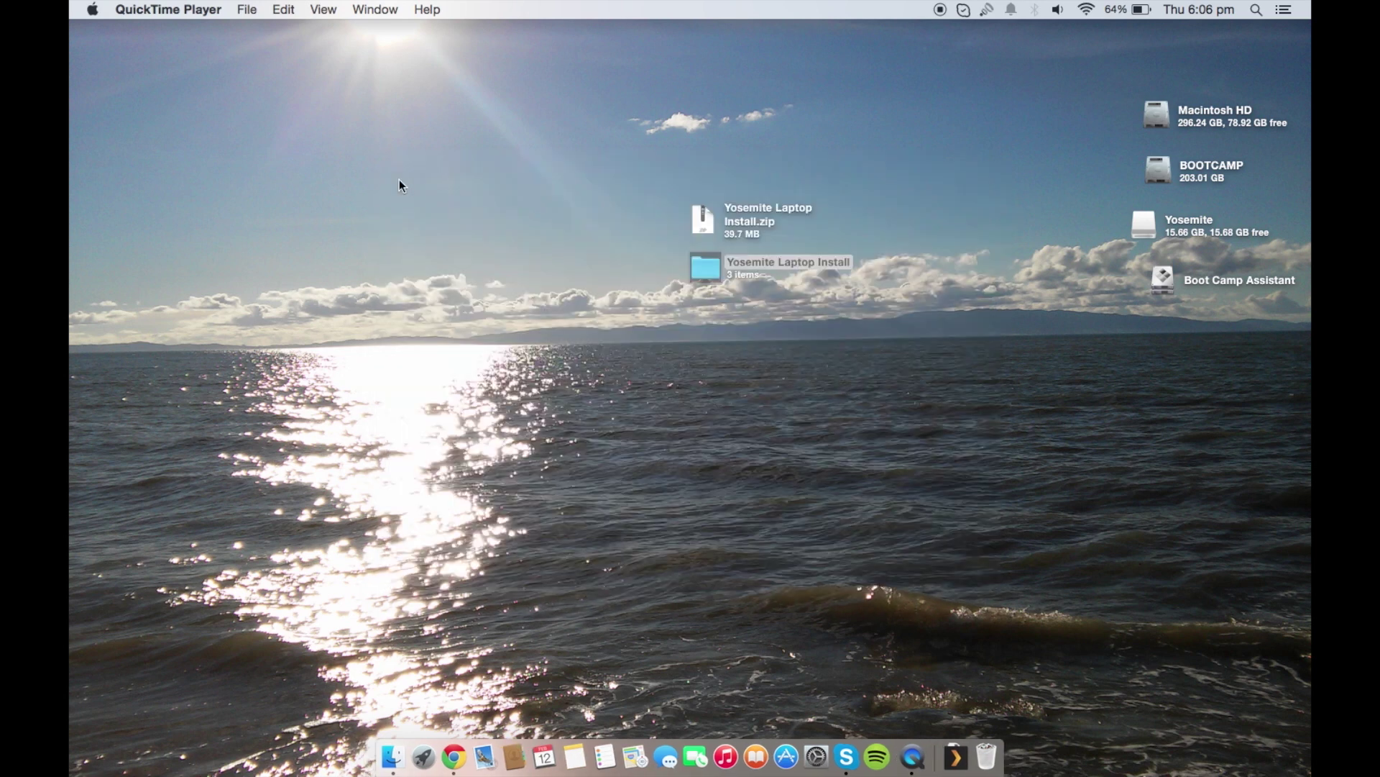
Open the Yosemite Laptop Install folder and the Yosemite USB drive in separate windows and arrange them so both file lists are accessible.
{"action": "double_click", "coordinate": [701, 271]}
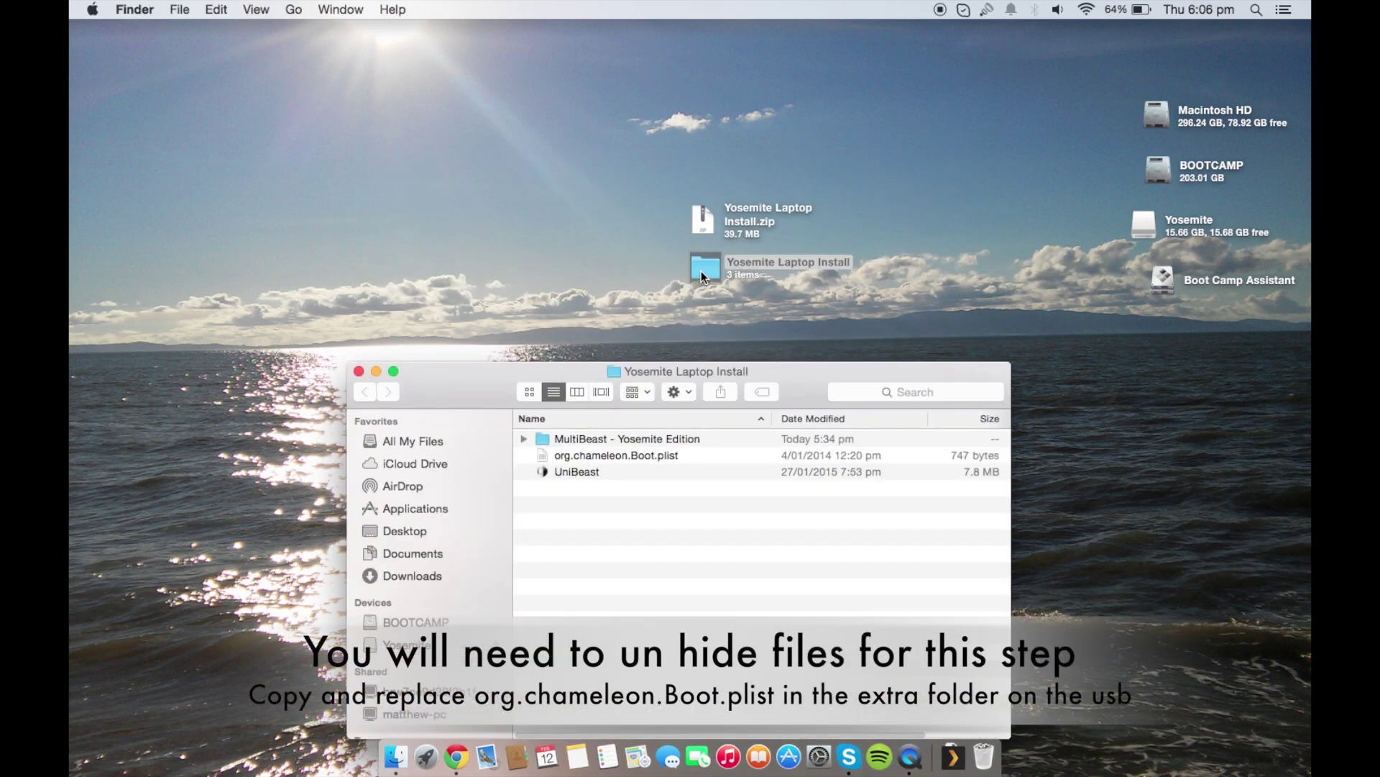
{"action": "left_click_drag", "start_coordinate": [585, 364], "coordinate": [360, 170]}
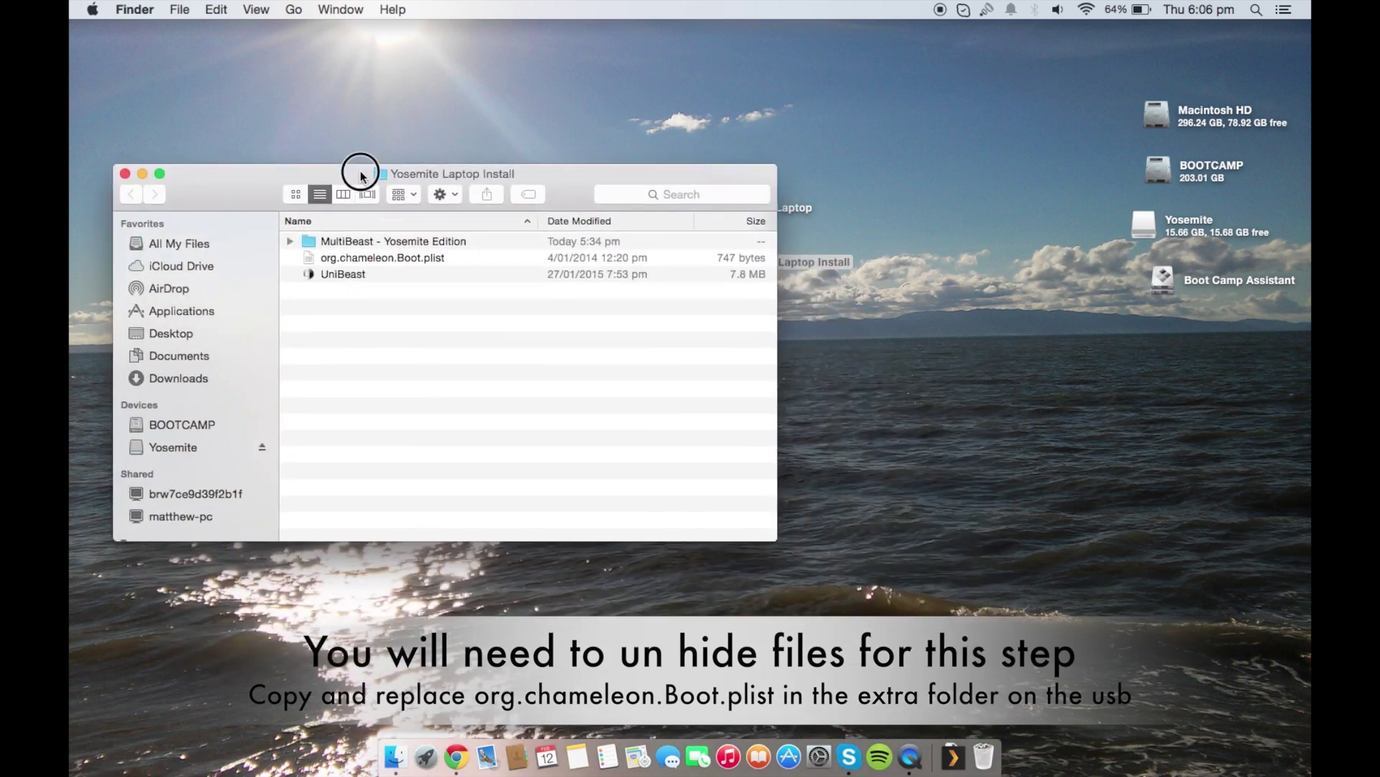
{"action": "left_click", "coordinate": [1166, 226]}
{"action": "double_click", "coordinate": [1166, 227]}
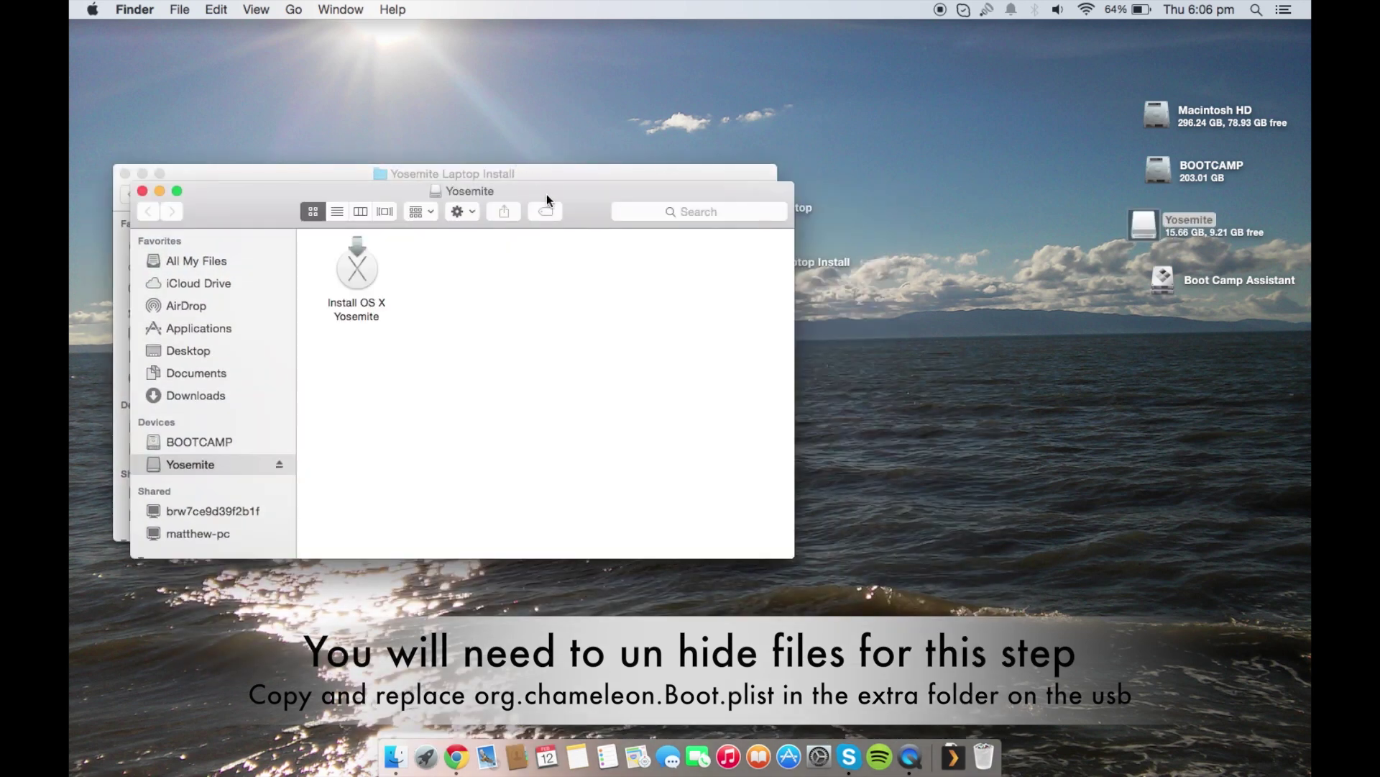
{"action": "left_click_drag", "start_coordinate": [546, 193], "coordinate": [1055, 293]}
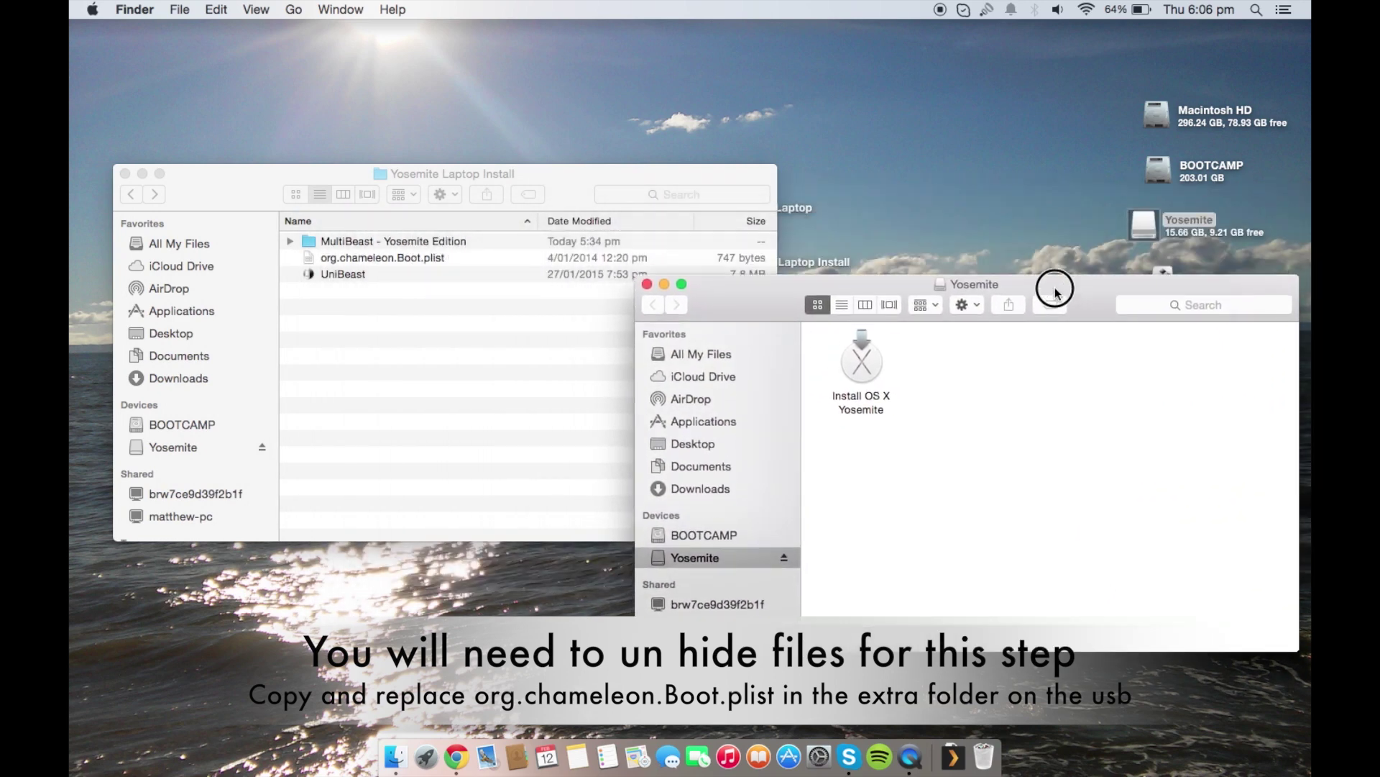
Open Terminal from the Other group of applications.
{"action": "left_click", "coordinate": [432, 751]}
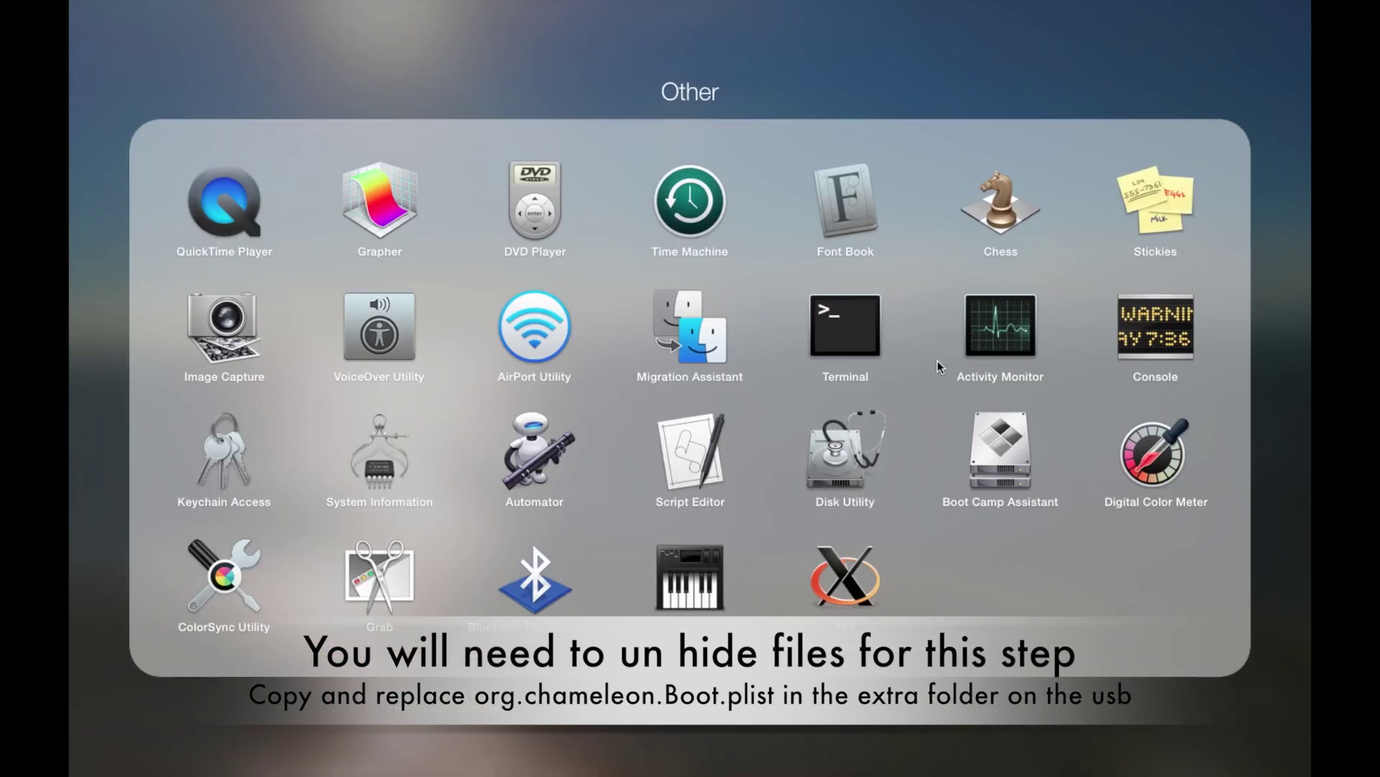
{"action": "left_click", "coordinate": [831, 334]}
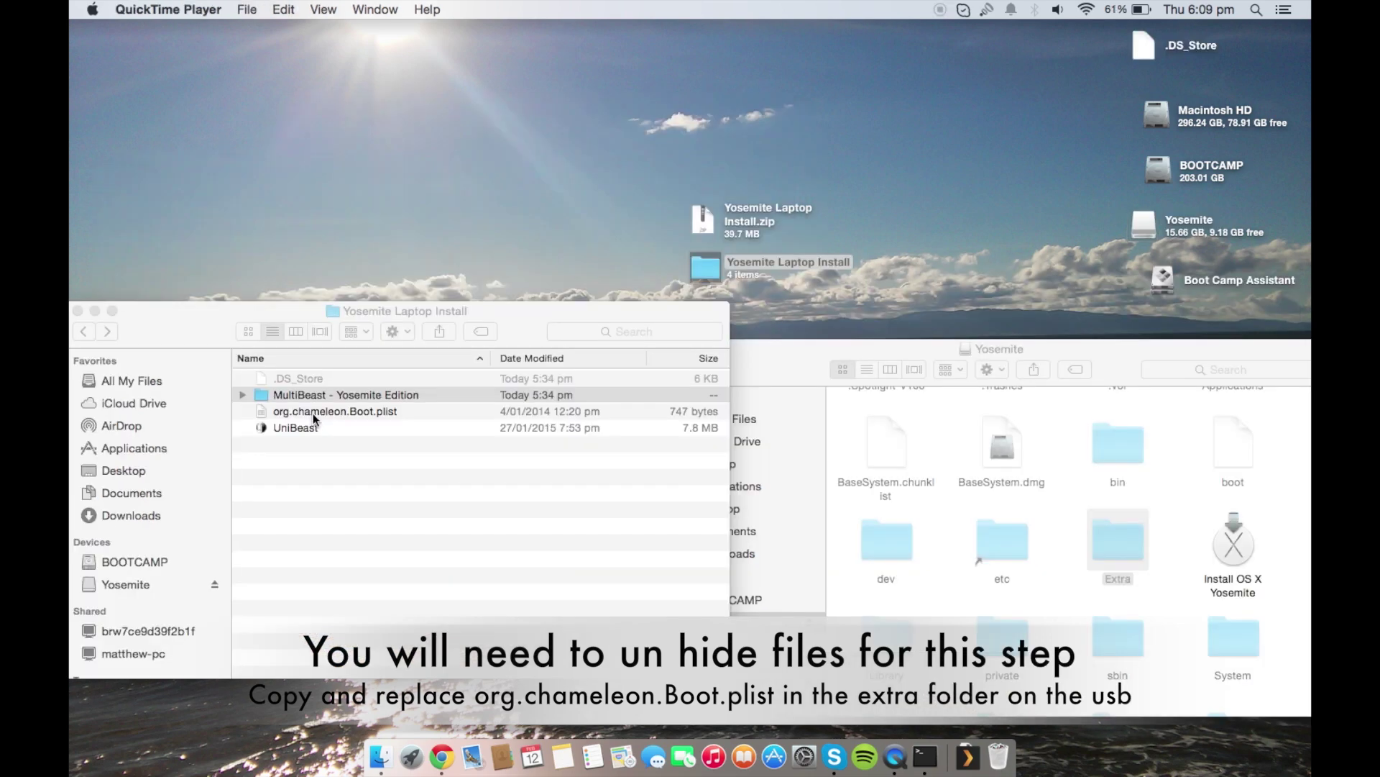
Open the Extra folder of the Yosemite USB drive in a new tab.
{"action": "left_click", "coordinate": [1120, 538]}
{"action": "right_click", "coordinate": [1120, 535]}
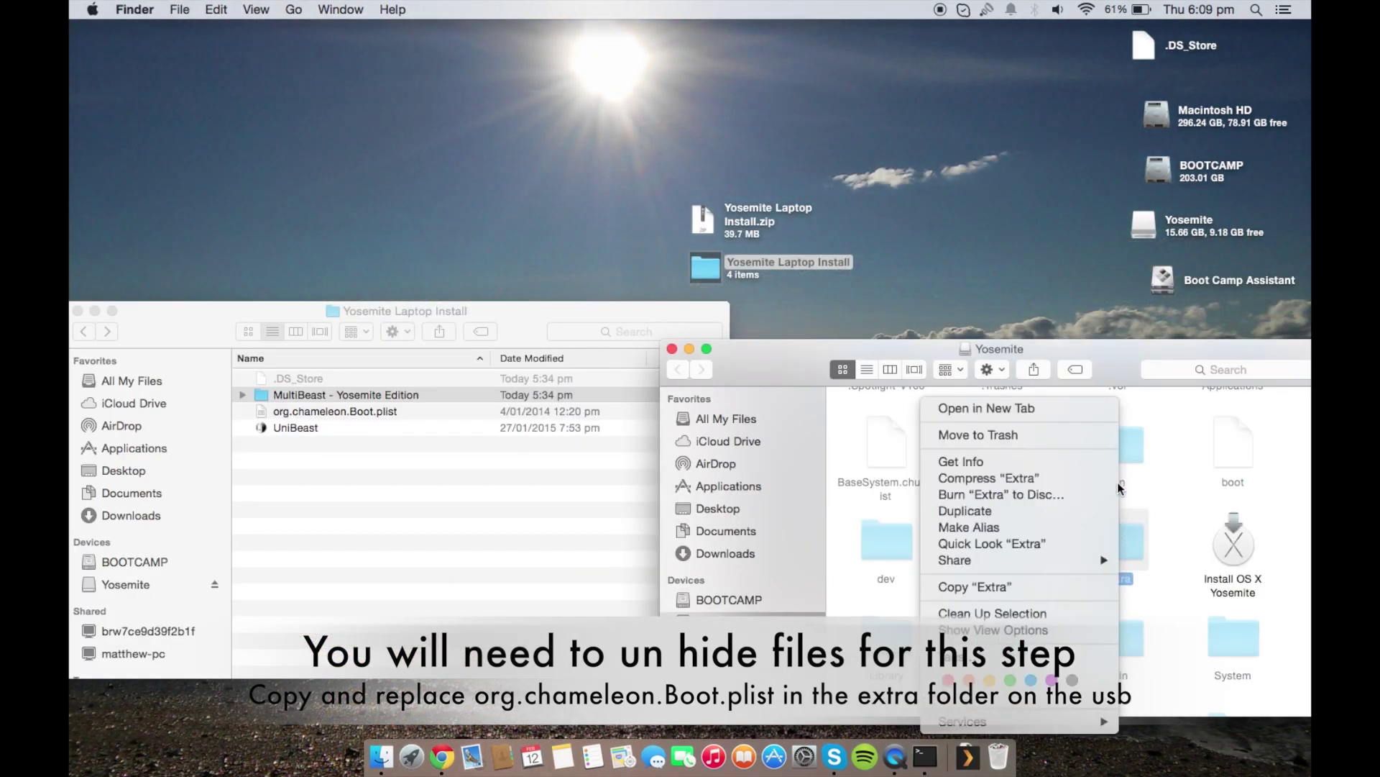
{"action": "left_click", "coordinate": [1067, 415]}
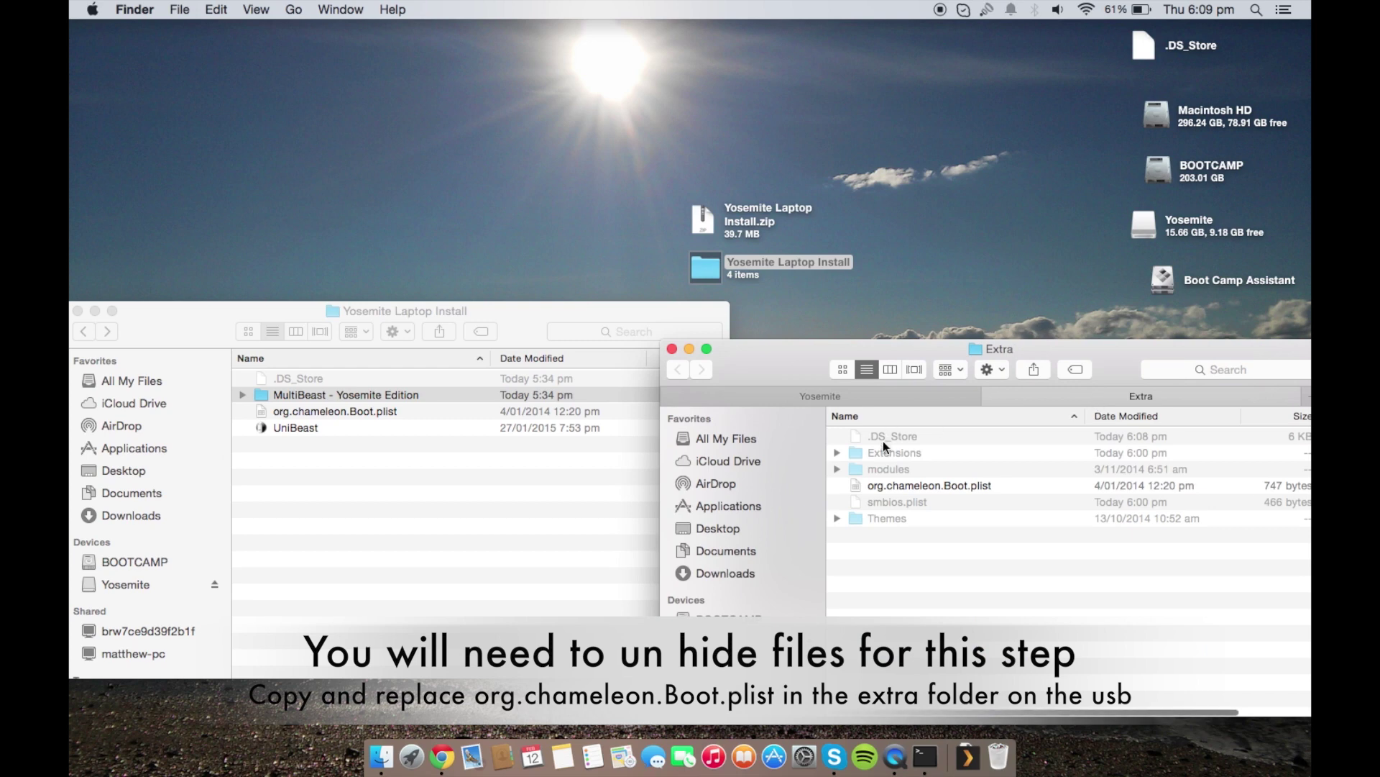
Replace org.chameleon.Boot.plist in the USB drive's Extra folder with the copy from the Yosemite Laptop Install folder.
{"action": "left_click", "coordinate": [883, 486]}
{"action": "right_click", "coordinate": [883, 486]}
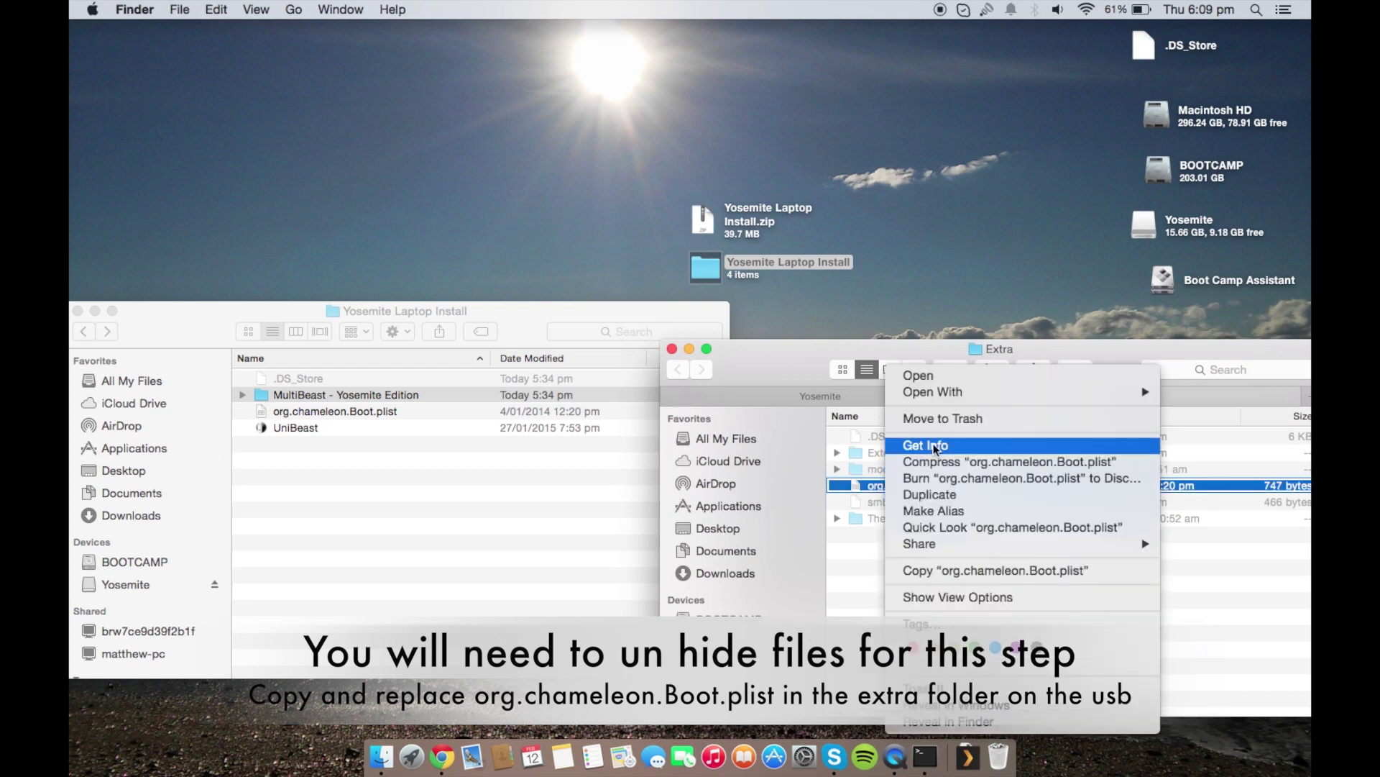
{"action": "left_click", "coordinate": [947, 420]}
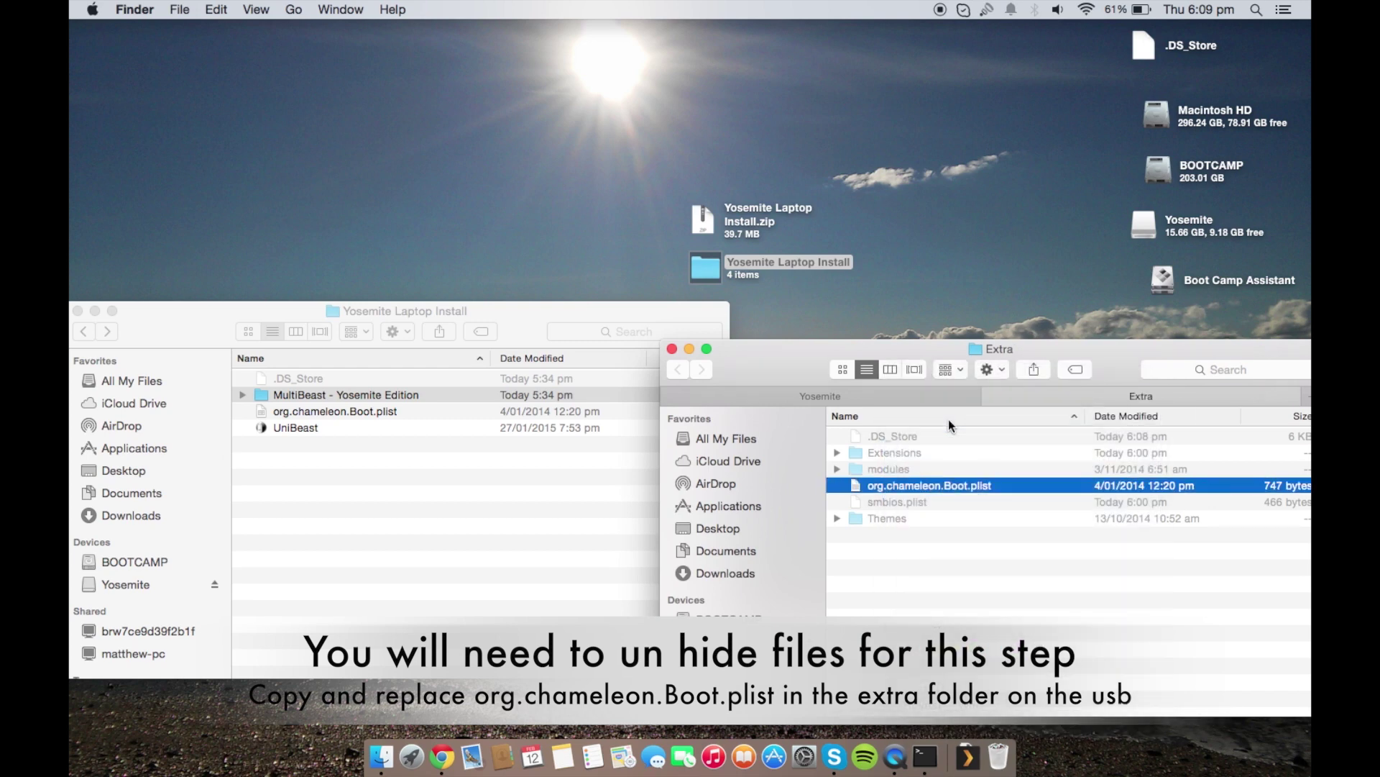
{"action": "left_click", "coordinate": [290, 414]}
{"action": "left_click_drag", "start_coordinate": [291, 416], "coordinate": [927, 548]}
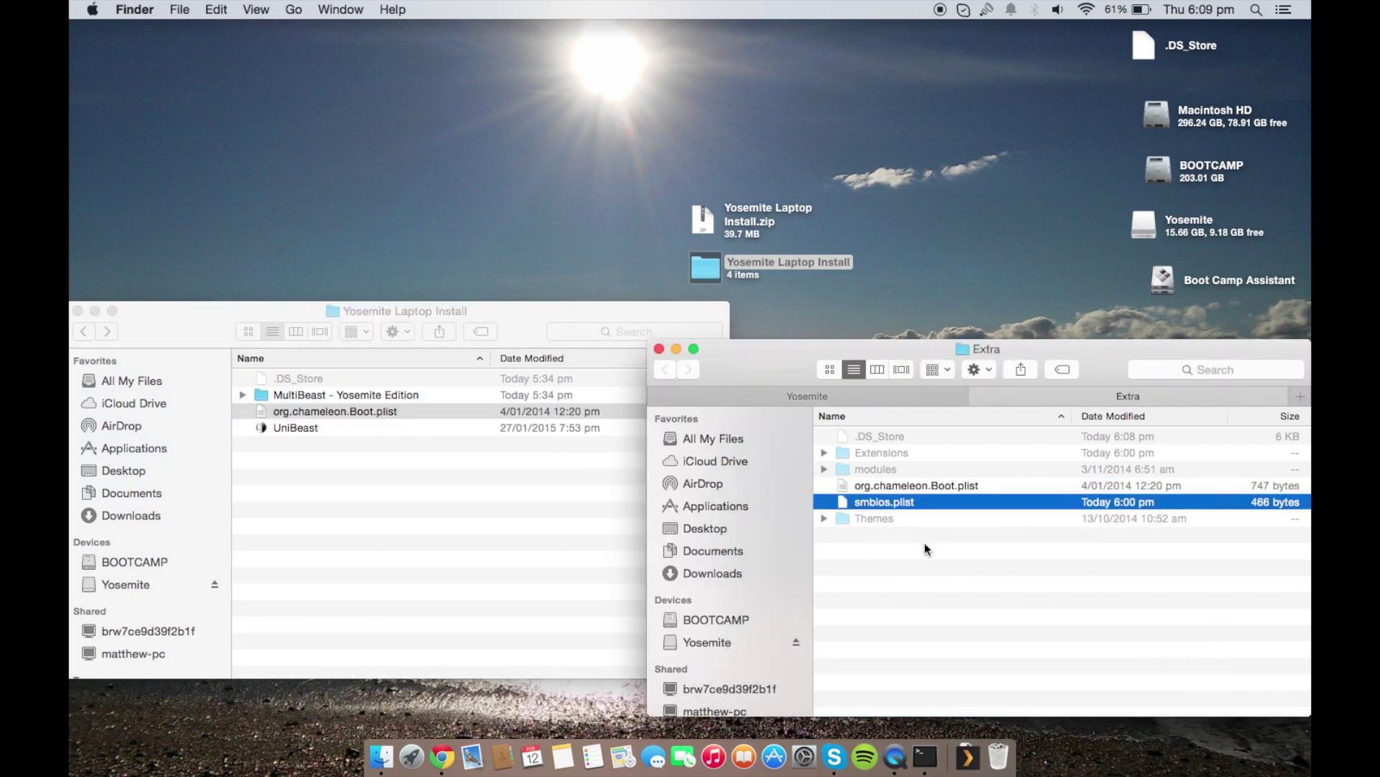
Close the Extra folder's tab and copy the MultiBeast - Yosemite Edition folder to the root of the Yosemite USB drive.
{"action": "left_click", "coordinate": [694, 394]}
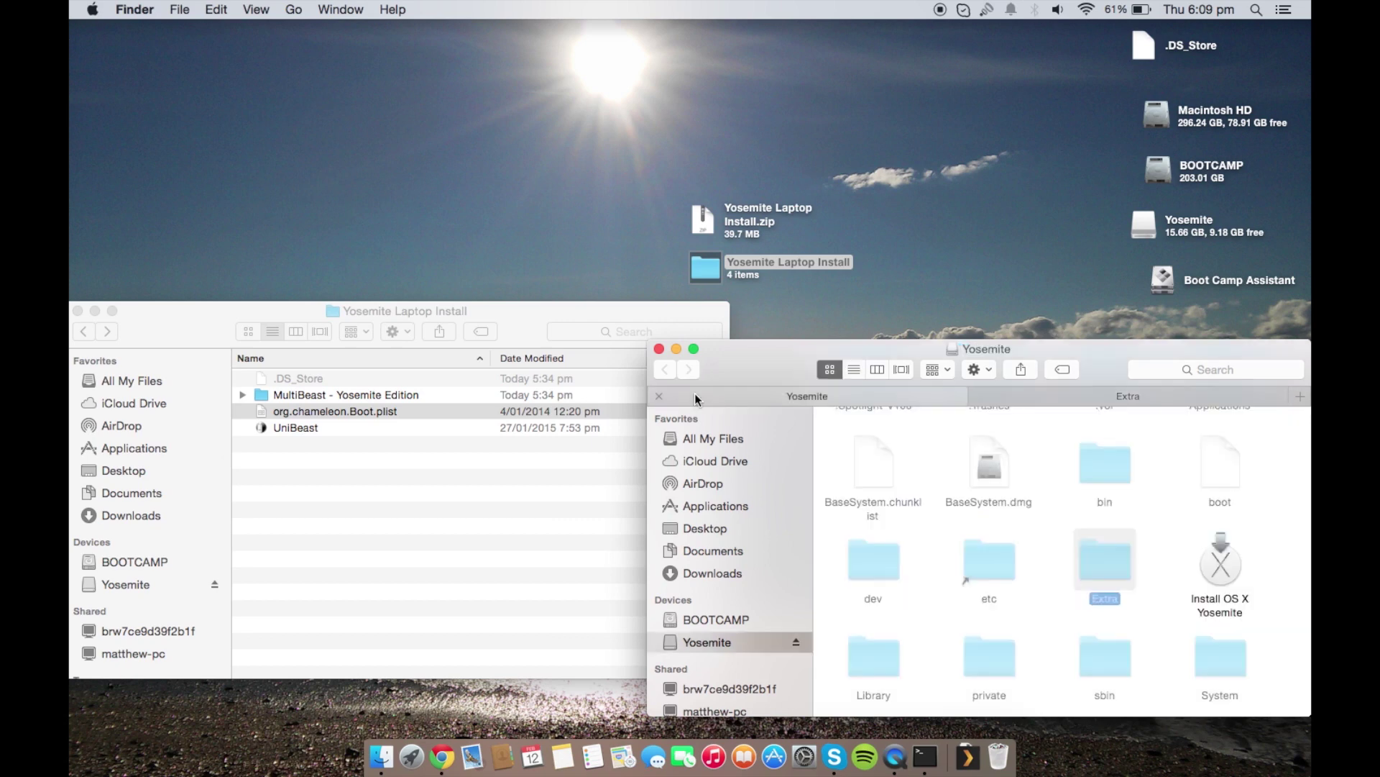
{"action": "left_click", "coordinate": [982, 399]}
{"action": "left_click", "coordinate": [319, 396]}
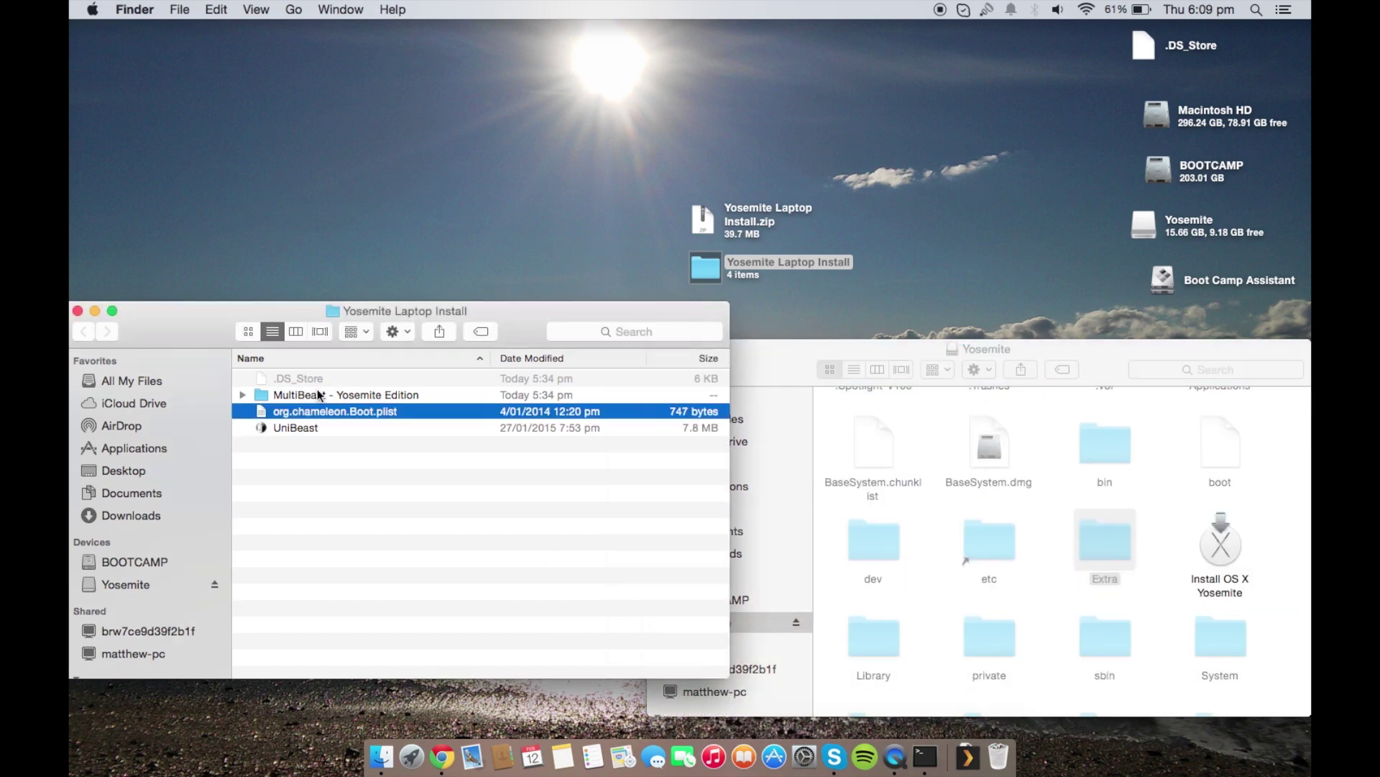
{"action": "left_click_drag", "start_coordinate": [319, 395], "coordinate": [1040, 529]}
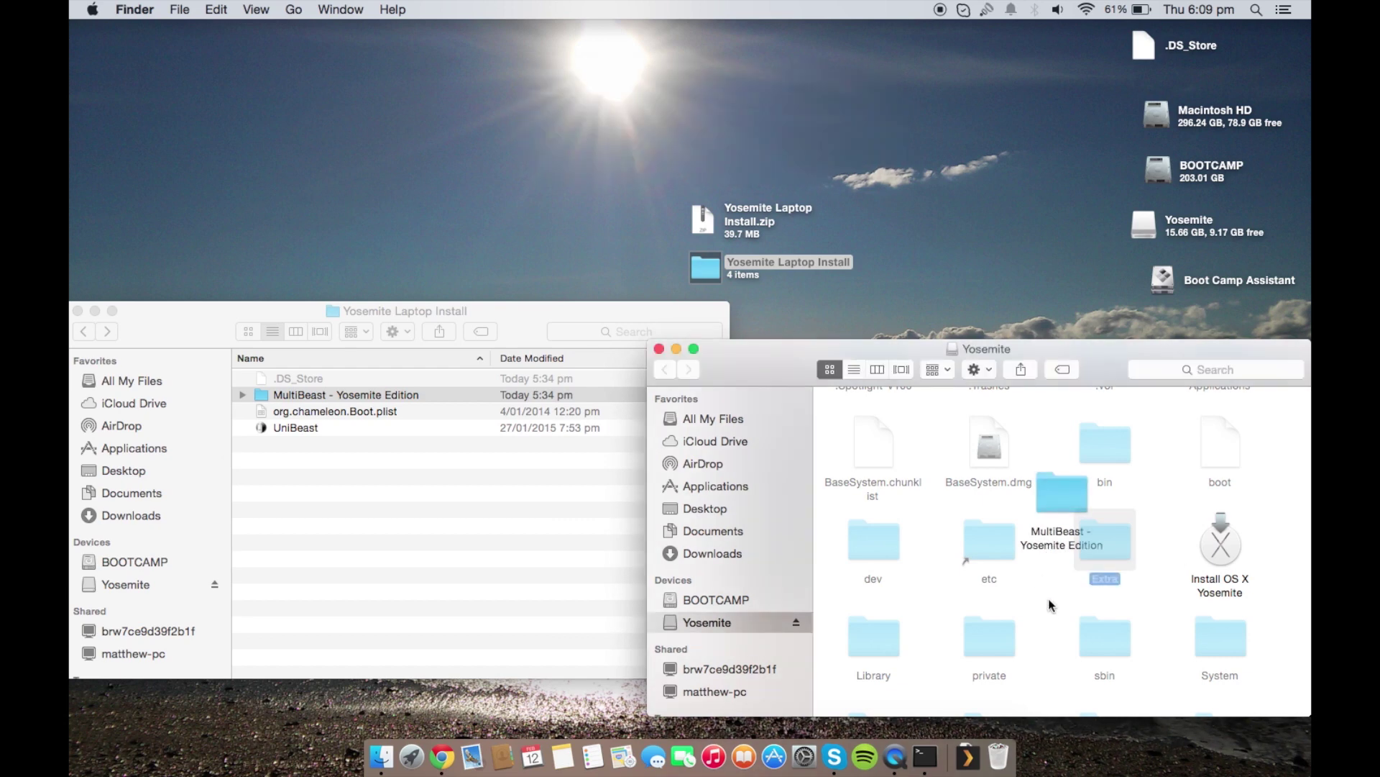
Close the Yosemite Laptop Install folder window and eject the Yosemite USB drive.
{"action": "left_click", "coordinate": [78, 310]}
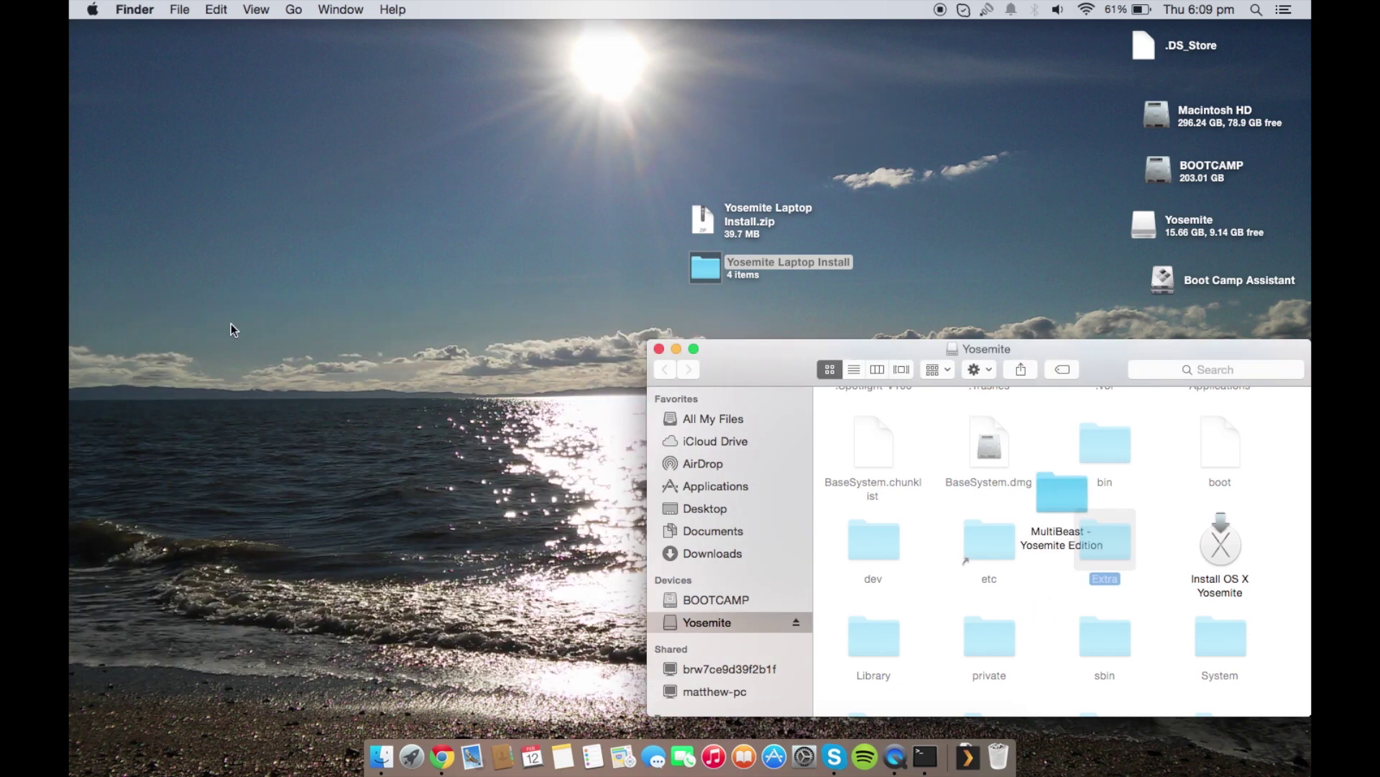
{"action": "left_click", "coordinate": [796, 622]}
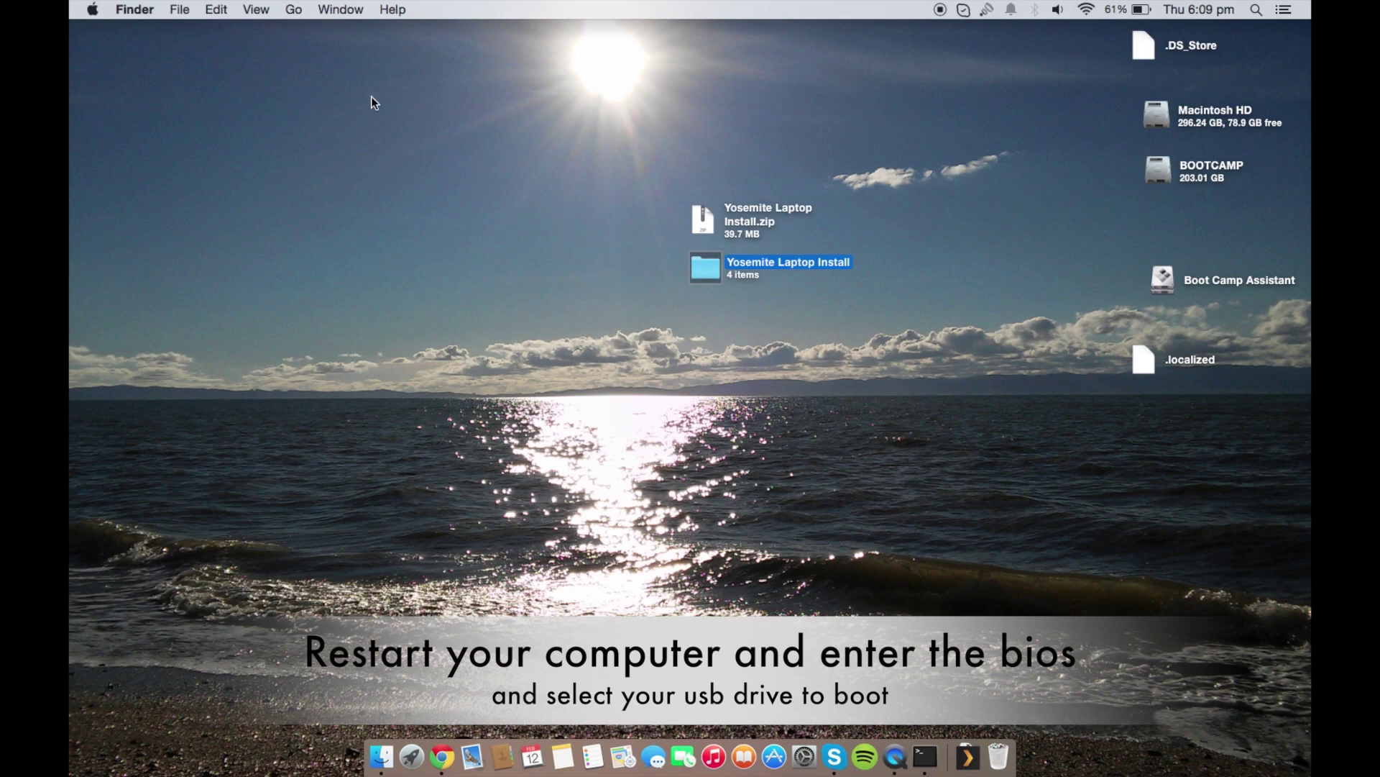
Restart the computer and boot it from the TOSHIBA USB drive using the BIOS Boot Override list.
{"action": "left_click", "coordinate": [92, 9]}
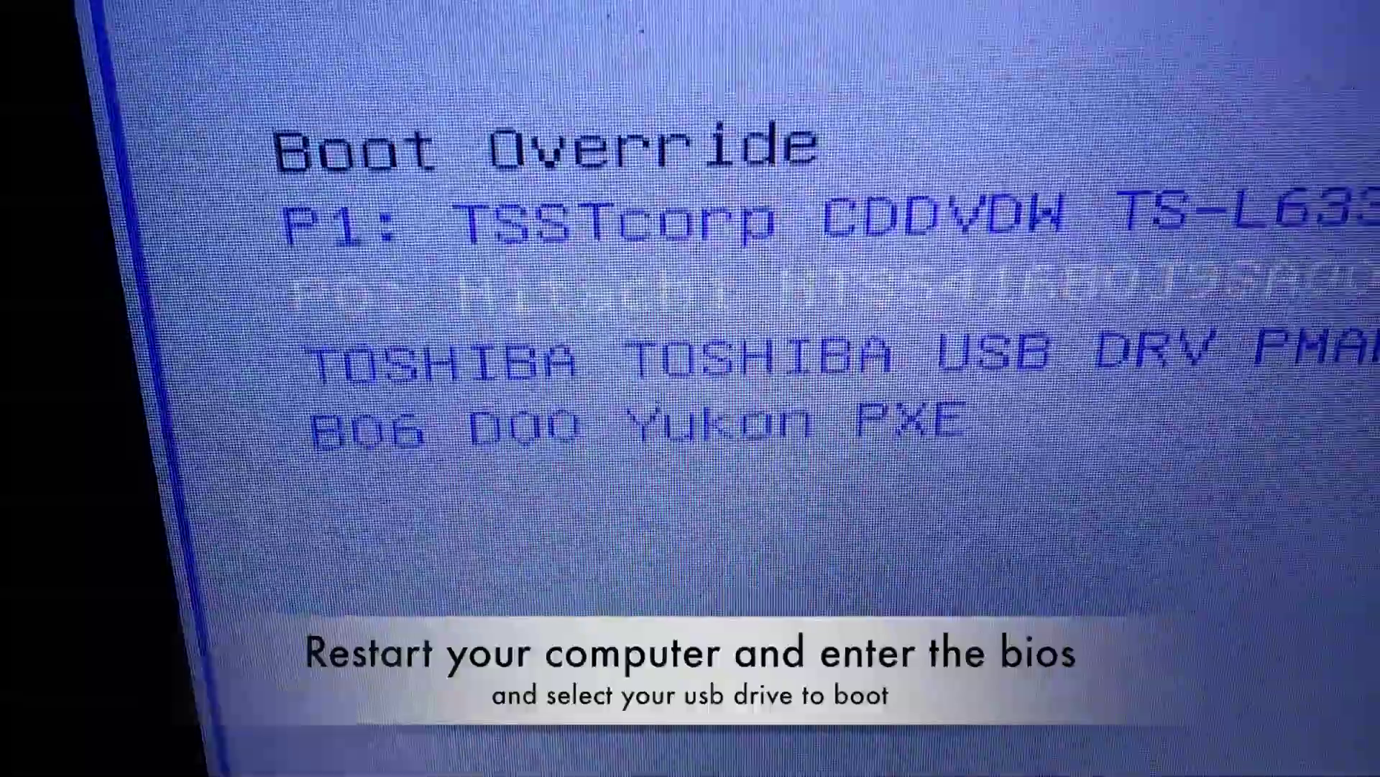
{"action": "key", "text": "Down"}
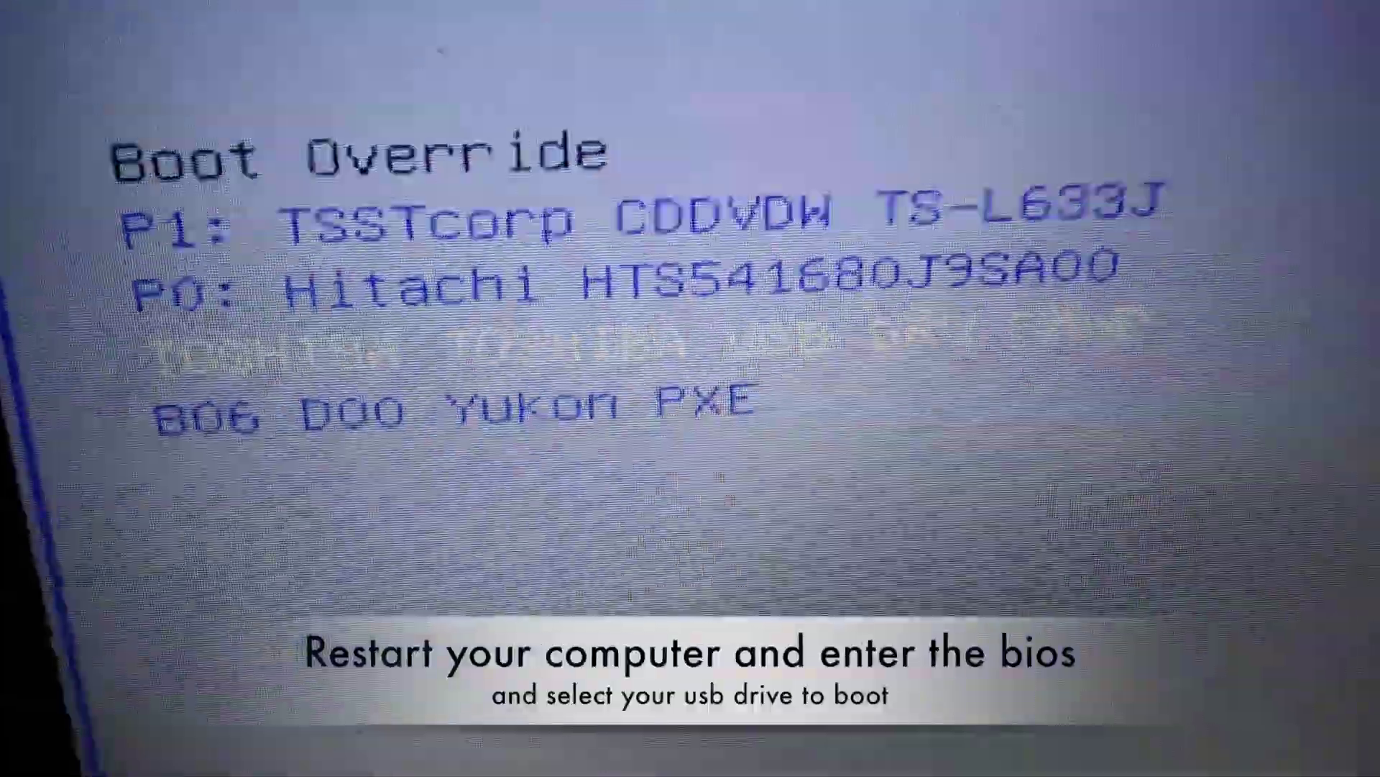
{"action": "key", "text": "Return"}
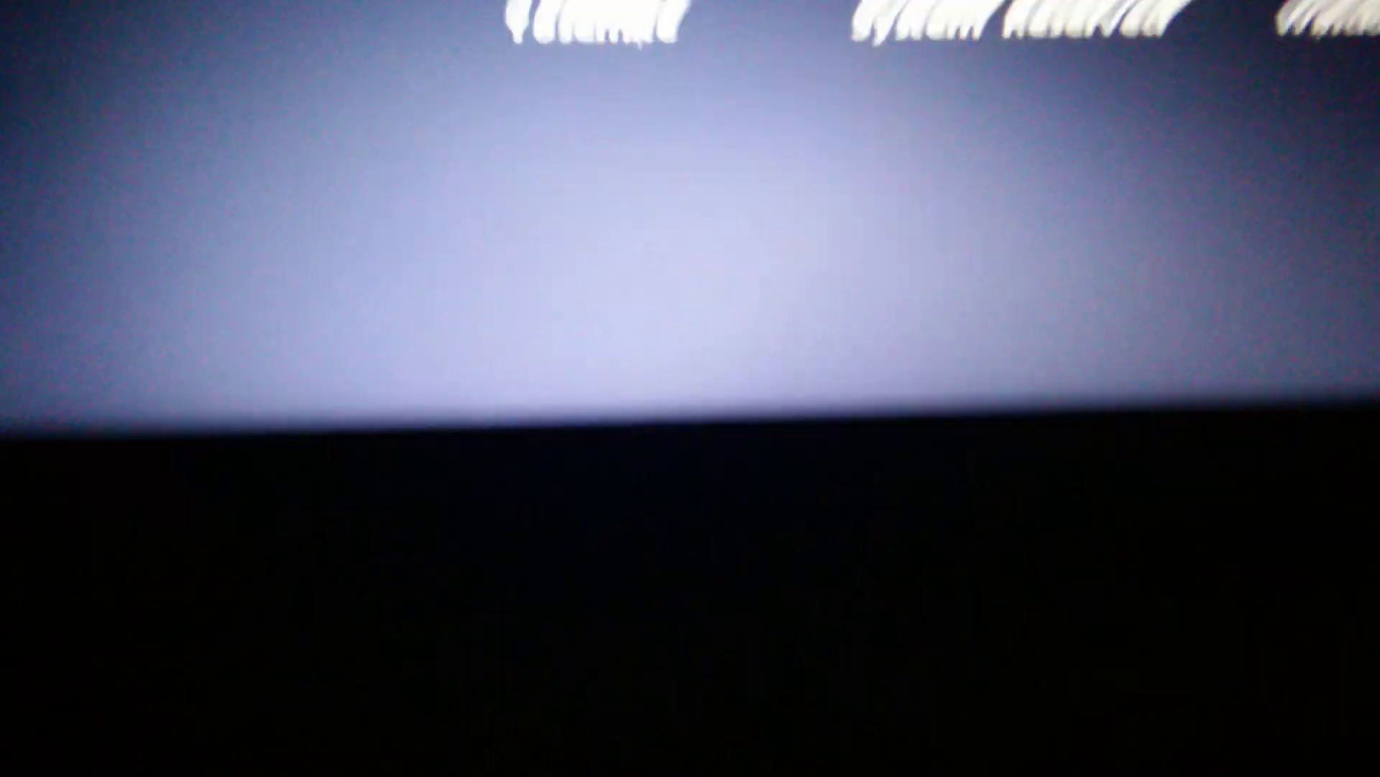
{"action": "key", "text": "Return"}
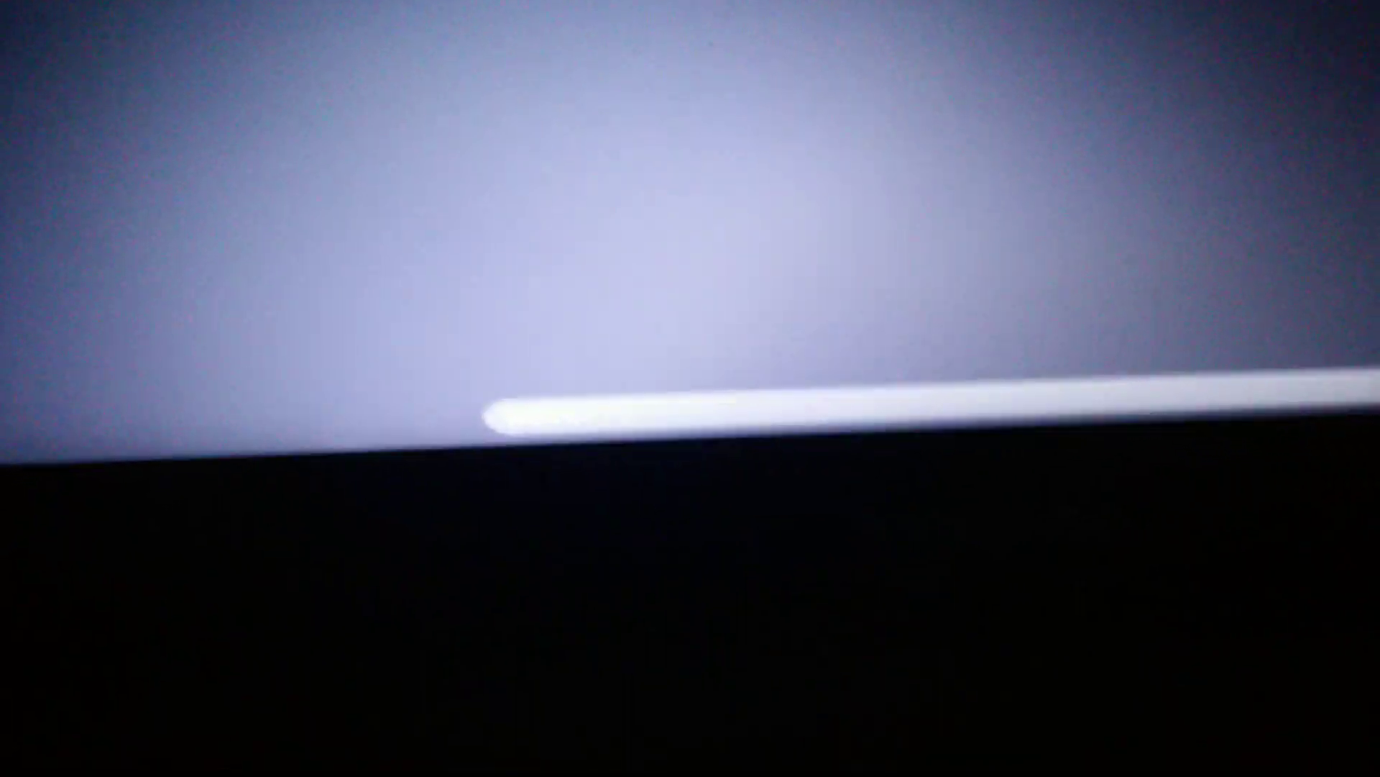